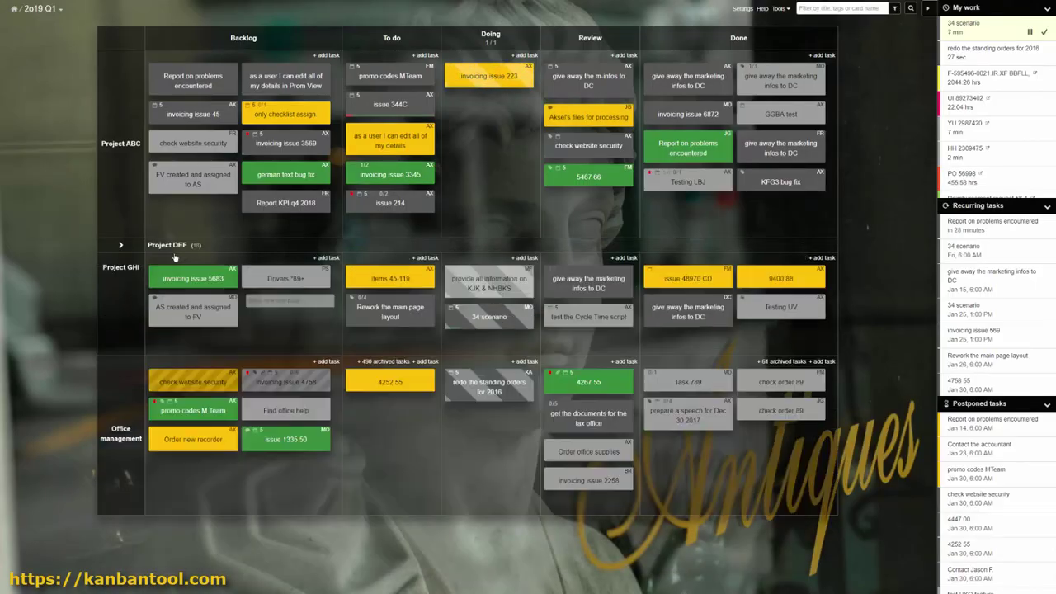
Apply an action from the 'Rework the main page layout' card's context menu.
{"action": "right_click", "coordinate": [356, 320]}
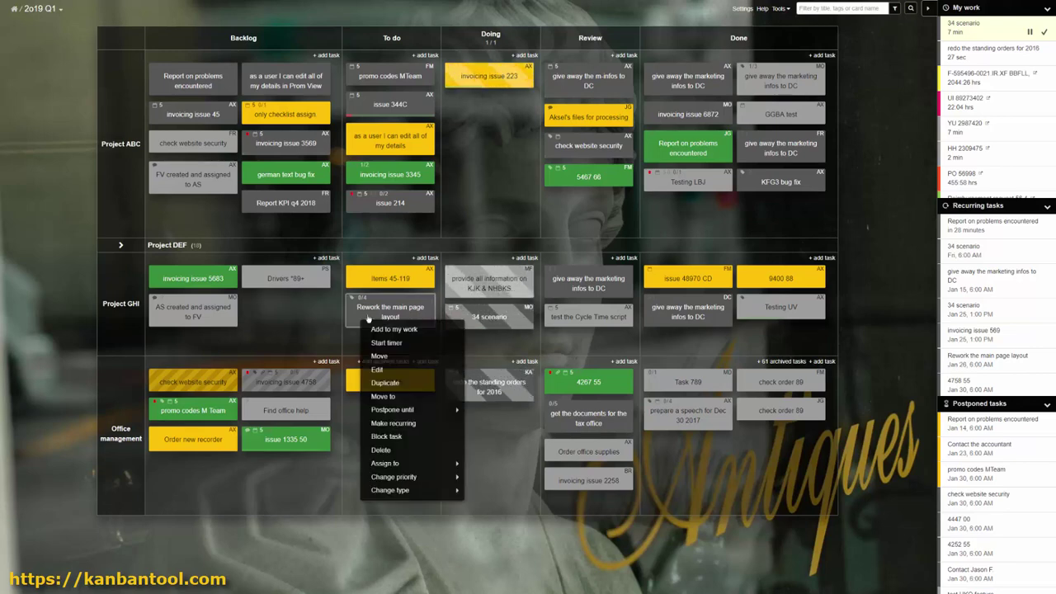
{"action": "mouse_move", "coordinate": [424, 452]}
{"action": "left_click", "coordinate": [498, 532]}
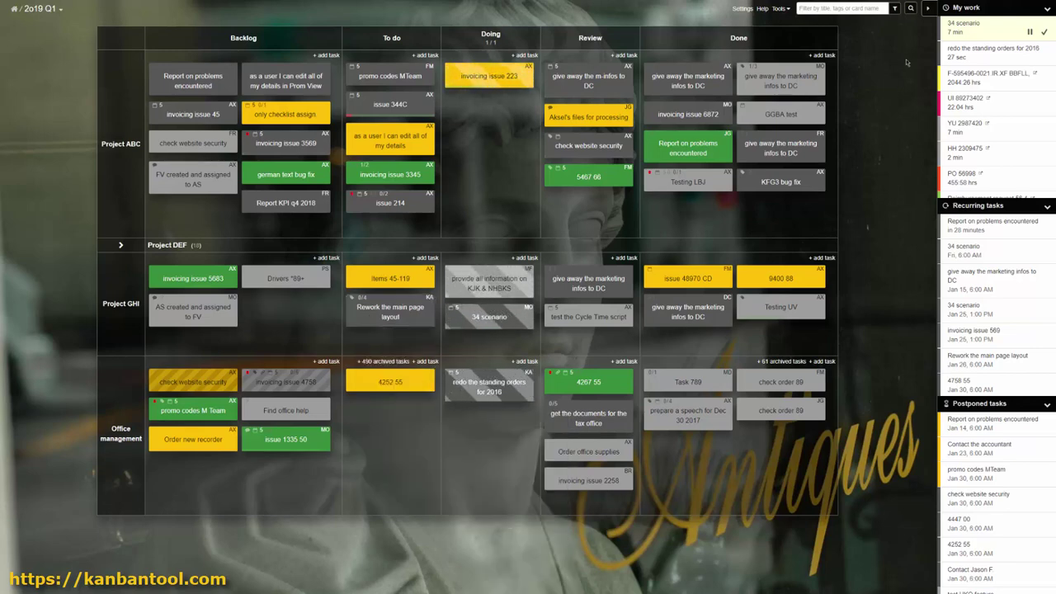
{"action": "left_click", "coordinate": [911, 7]}
{"action": "type", "text": "@AX"}
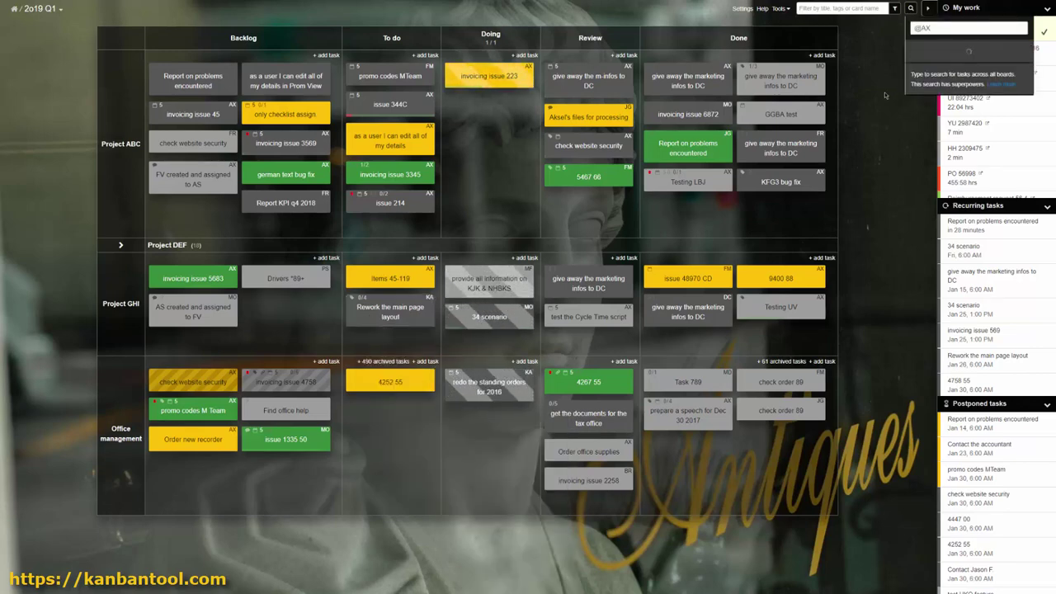
{"action": "scroll", "coordinate": [953, 175], "scroll_direction": "down", "scroll_amount": 10}
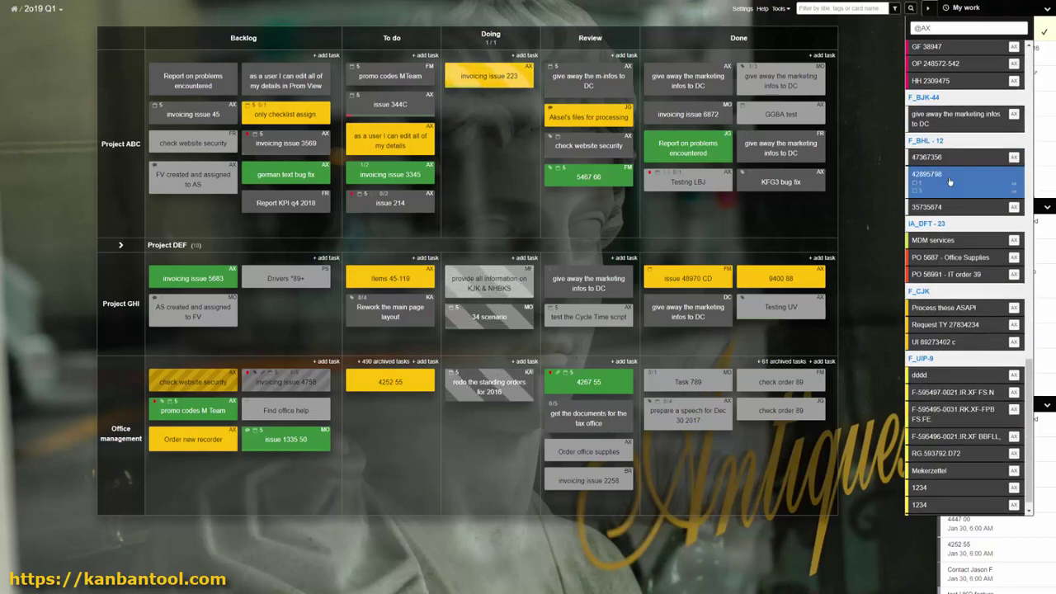
Filter the board to tasks assigned to me, remember the filter, and open the 34 scenario card.
{"action": "left_click", "coordinate": [896, 8]}
{"action": "left_click", "coordinate": [875, 52]}
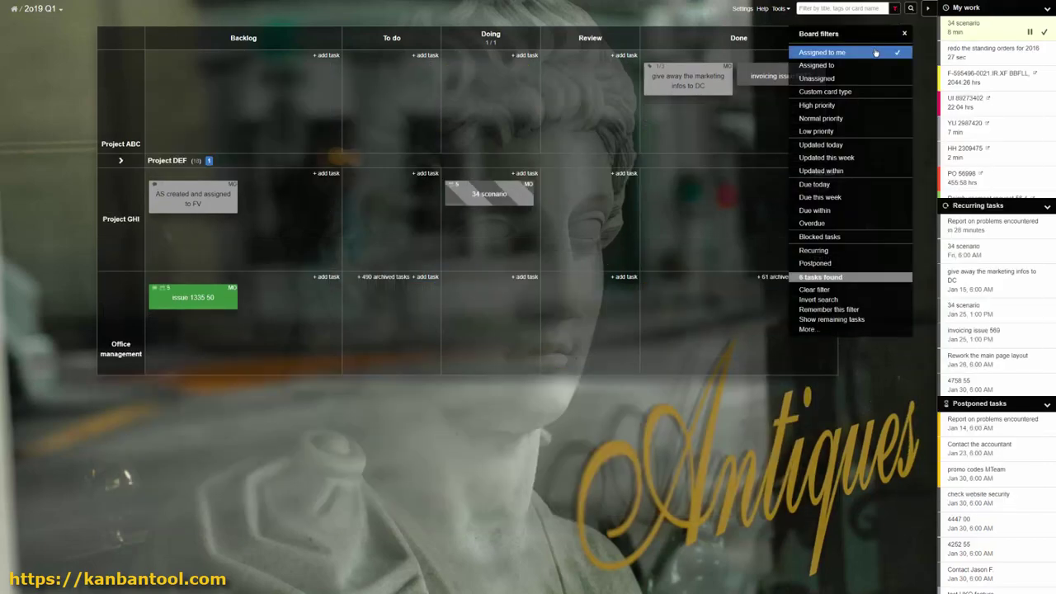
{"action": "left_click", "coordinate": [829, 310]}
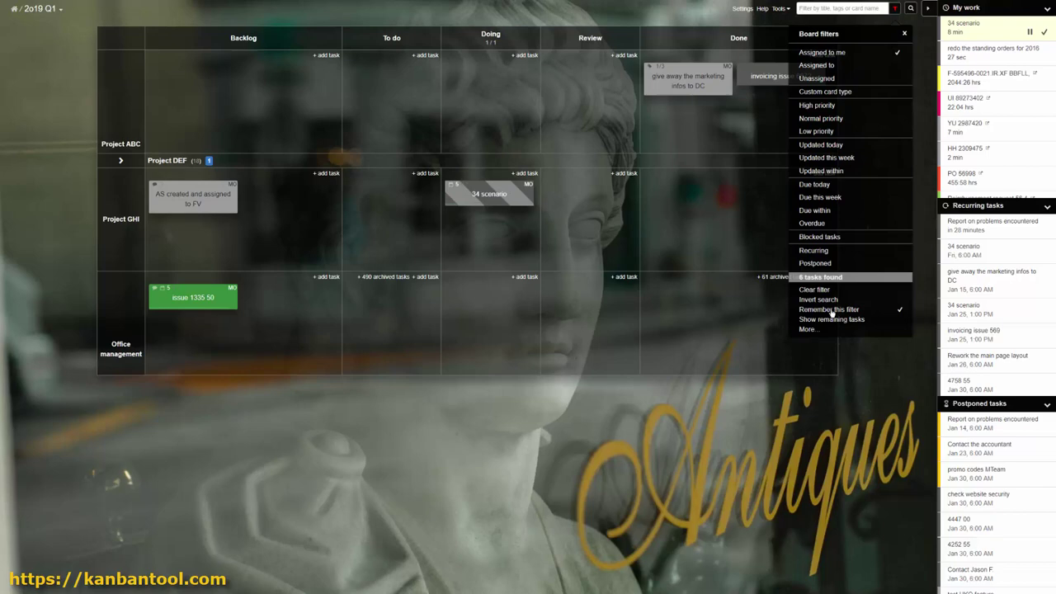
{"action": "left_click", "coordinate": [905, 34]}
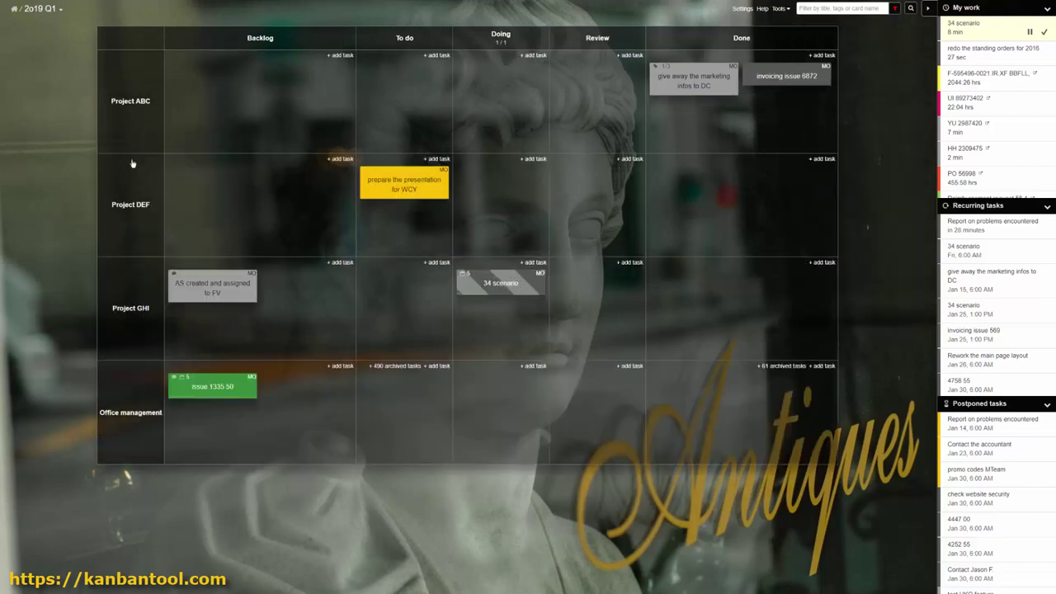
{"action": "left_click", "coordinate": [509, 289]}
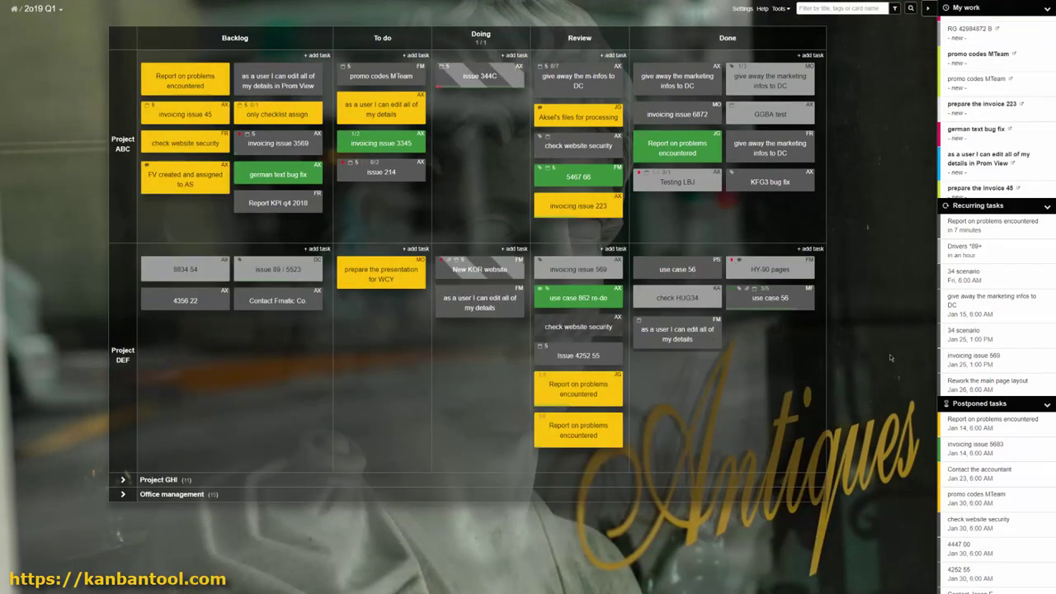
Assign the Project DEF Doing card to another teammate.
{"action": "right_click", "coordinate": [482, 304]}
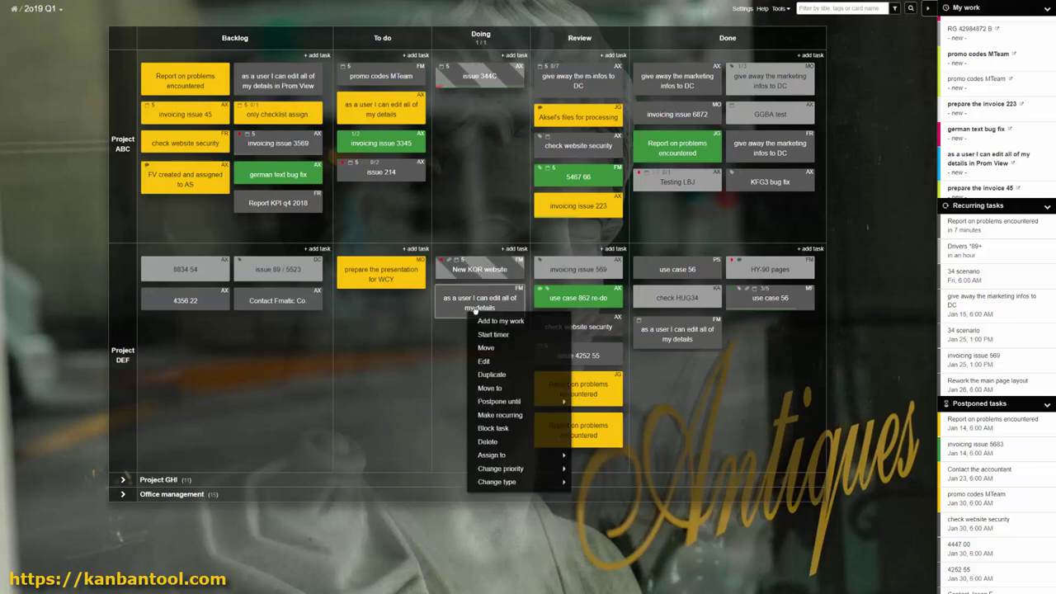
{"action": "mouse_move", "coordinate": [540, 458]}
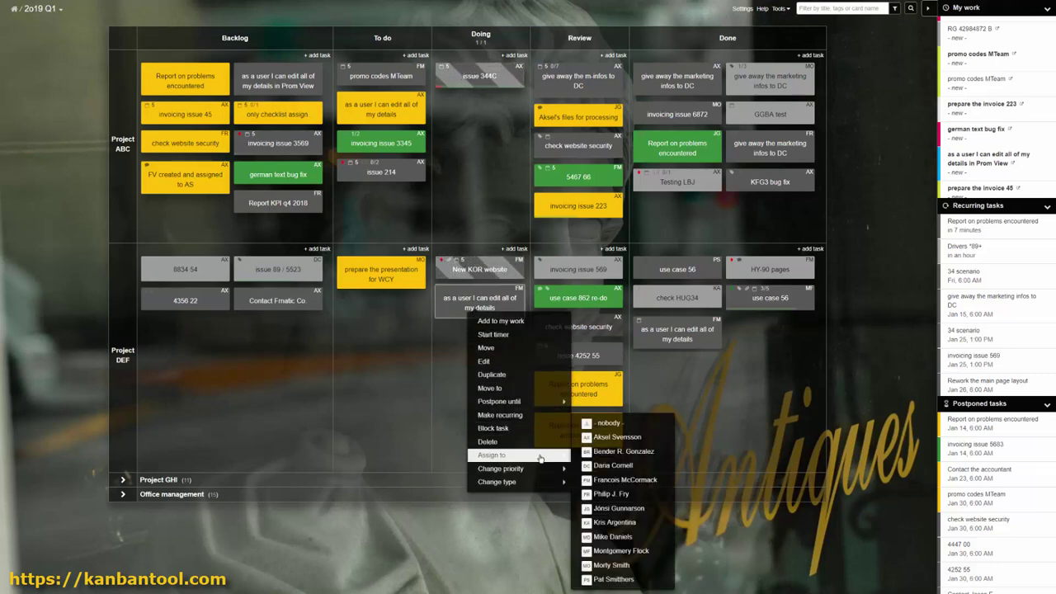
{"action": "left_click", "coordinate": [627, 509]}
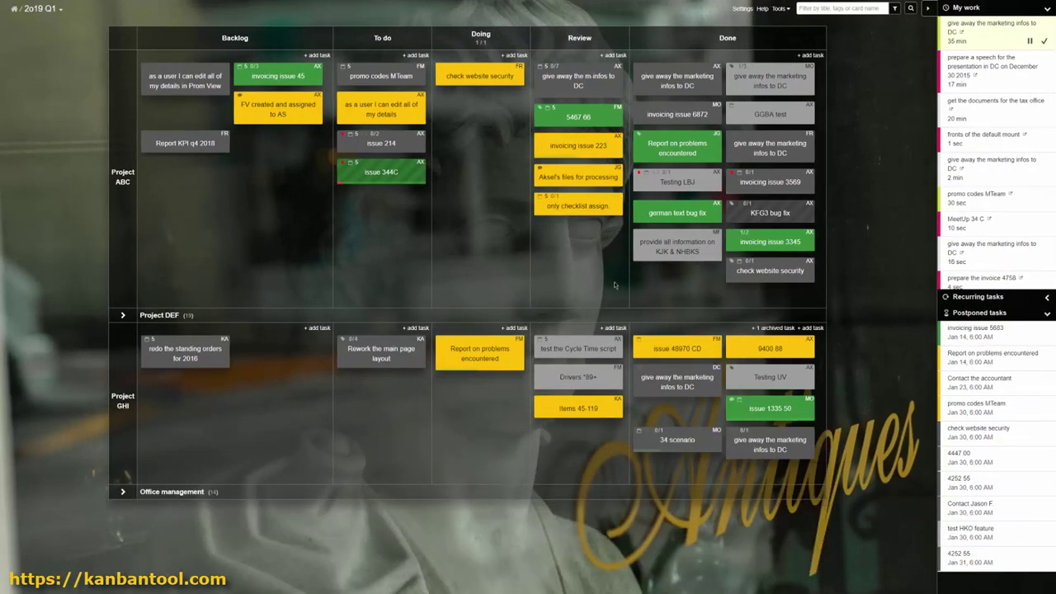
Start a timer on 'Report on problems encountered' and change its type to BUG / PROBLEM.
{"action": "right_click", "coordinate": [487, 350]}
{"action": "left_click", "coordinate": [499, 373]}
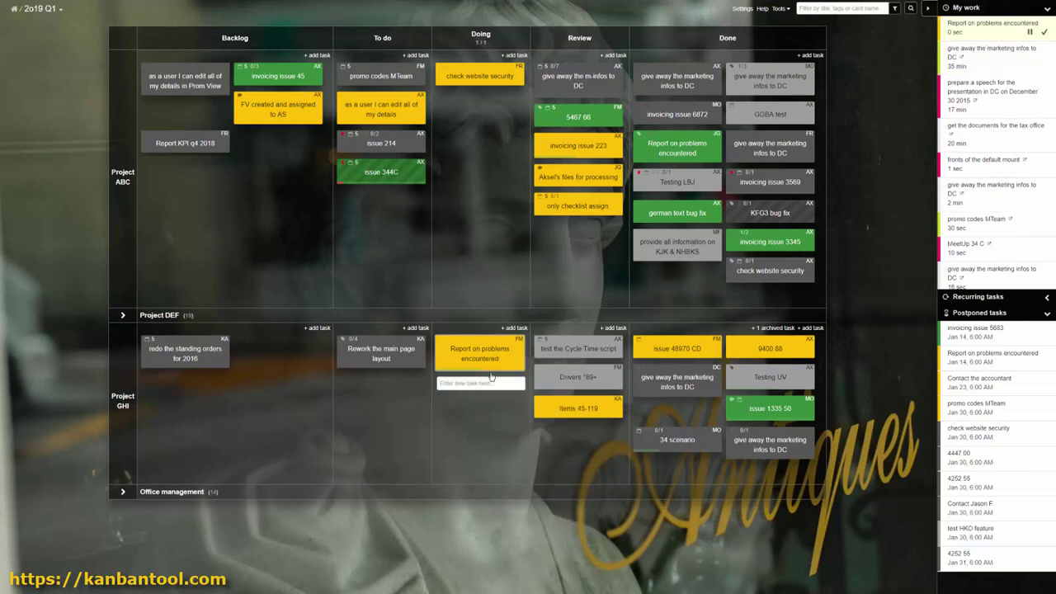
{"action": "right_click", "coordinate": [516, 351]}
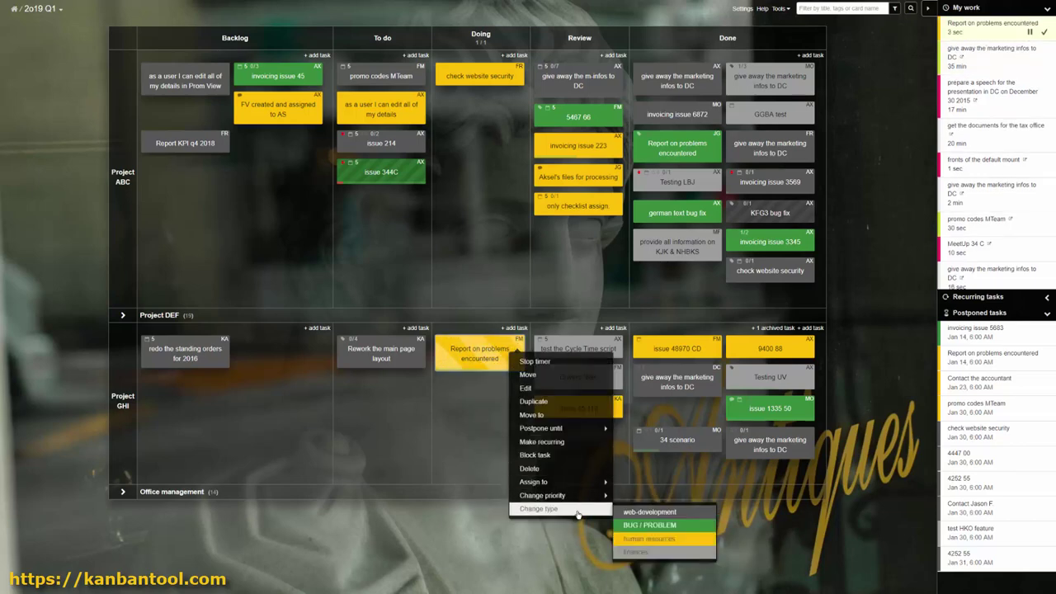
{"action": "mouse_move", "coordinate": [578, 508]}
{"action": "left_click", "coordinate": [635, 524]}
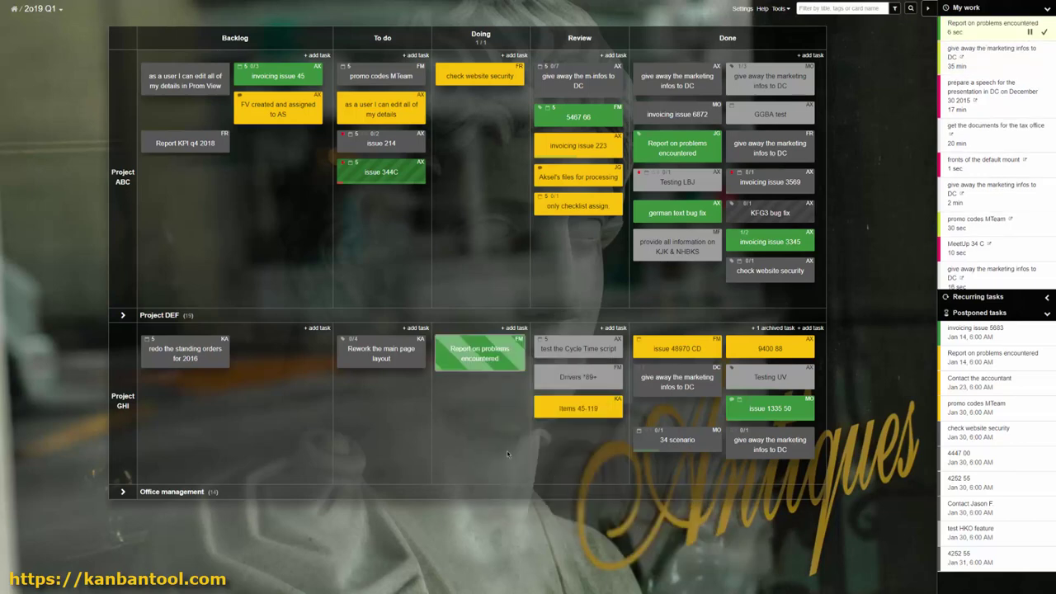
{"action": "left_click", "coordinate": [741, 10]}
{"action": "left_click", "coordinate": [360, 27]}
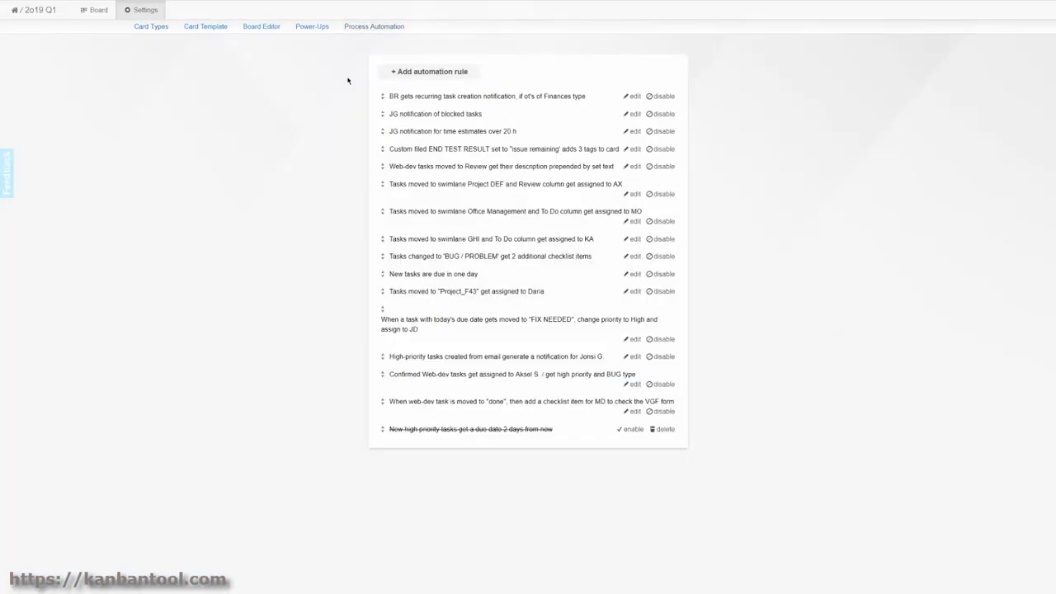
{"action": "left_click", "coordinate": [421, 100]}
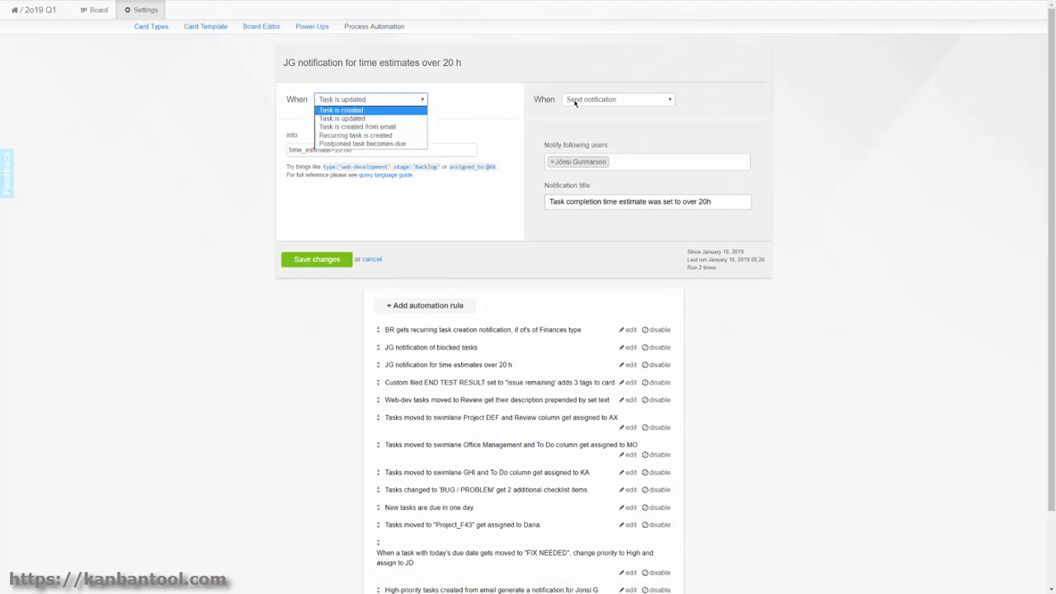
{"action": "left_click", "coordinate": [582, 101]}
{"action": "left_click", "coordinate": [638, 145]}
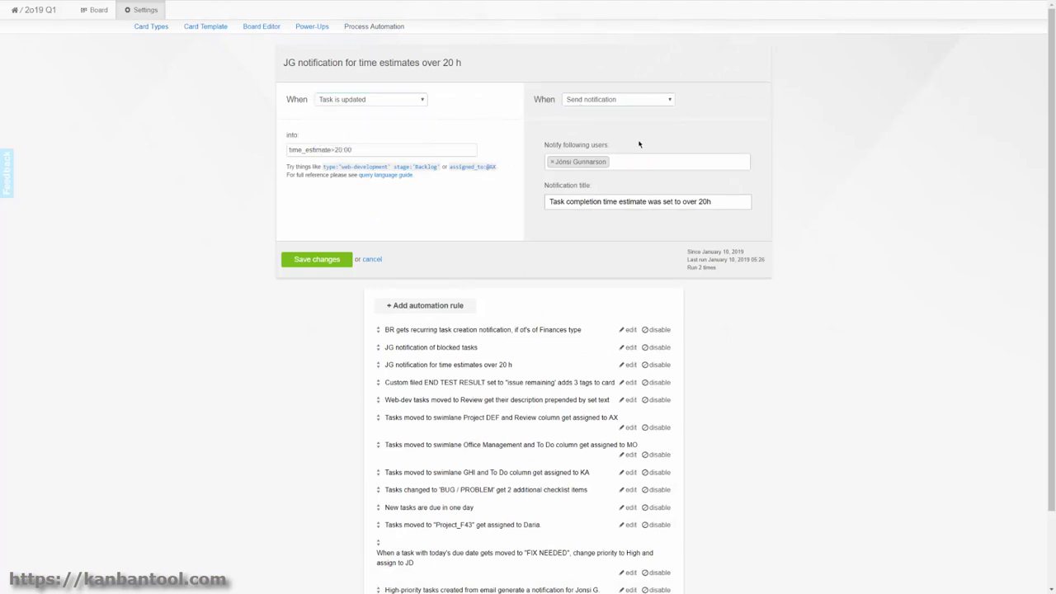
{"action": "left_click", "coordinate": [372, 259]}
{"action": "left_click", "coordinate": [628, 239]}
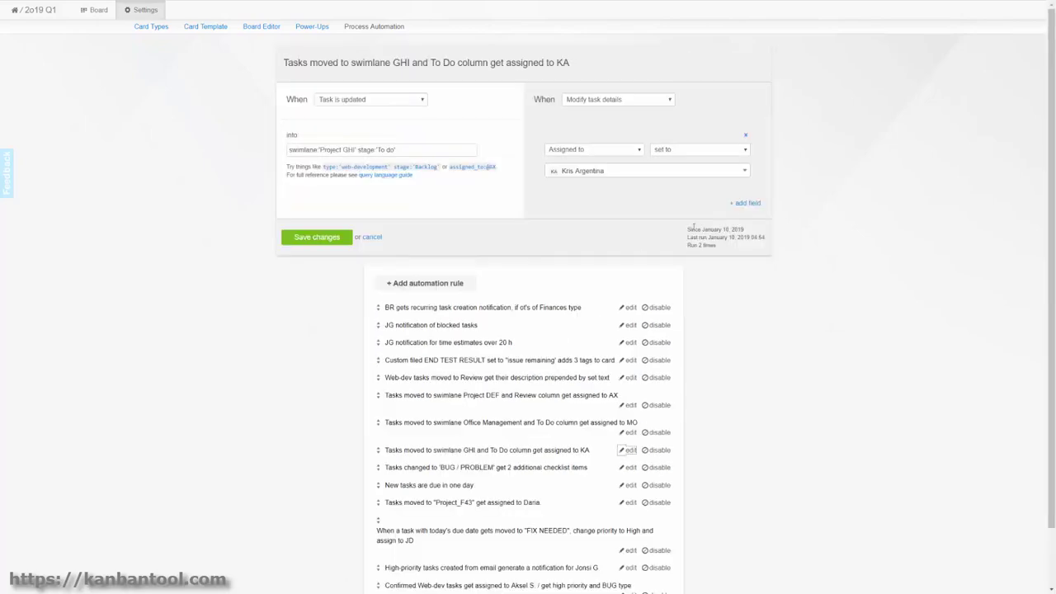
{"action": "left_click", "coordinate": [744, 204]}
{"action": "left_click", "coordinate": [745, 274]}
{"action": "left_click", "coordinate": [745, 346]}
{"action": "left_click", "coordinate": [745, 345]}
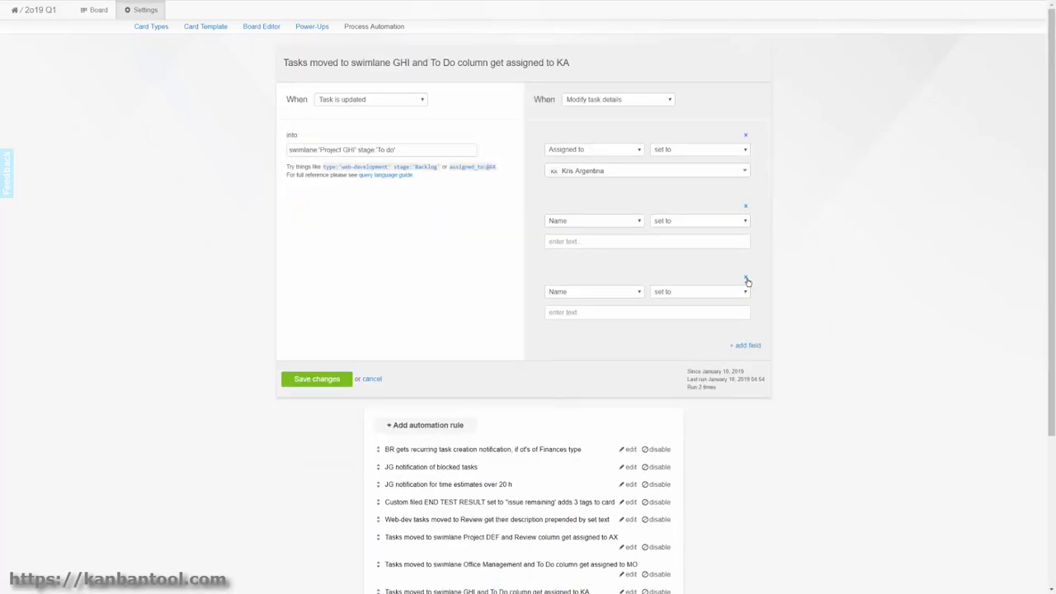
{"action": "left_click", "coordinate": [745, 276]}
{"action": "left_click", "coordinate": [745, 204]}
Cancel the rule edit and set invoicing issue 45's card type to BUG / PROBLEM.
{"action": "left_click", "coordinate": [370, 238]}
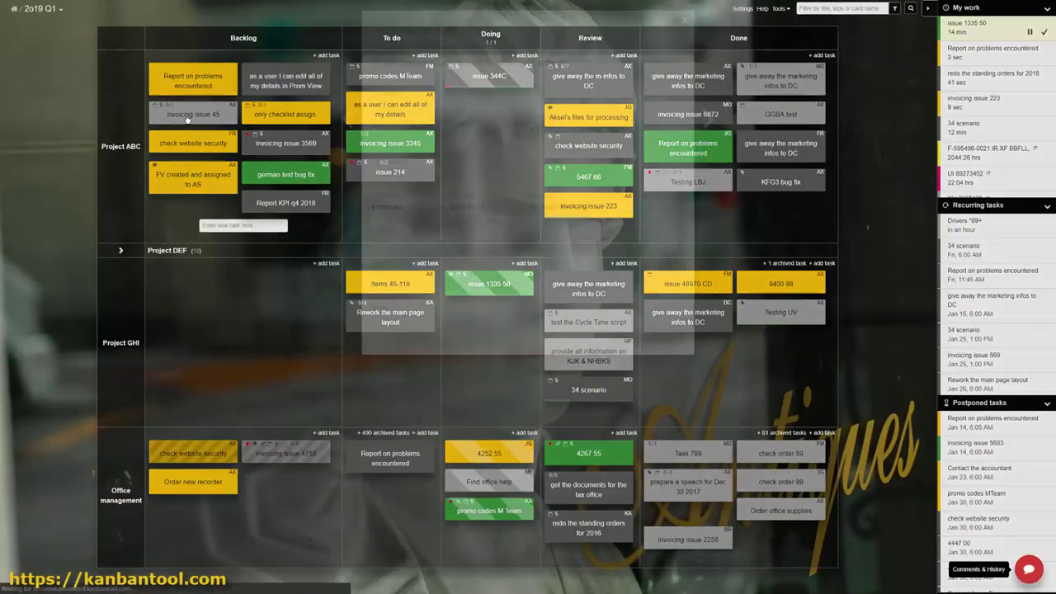
{"action": "left_click", "coordinate": [188, 115]}
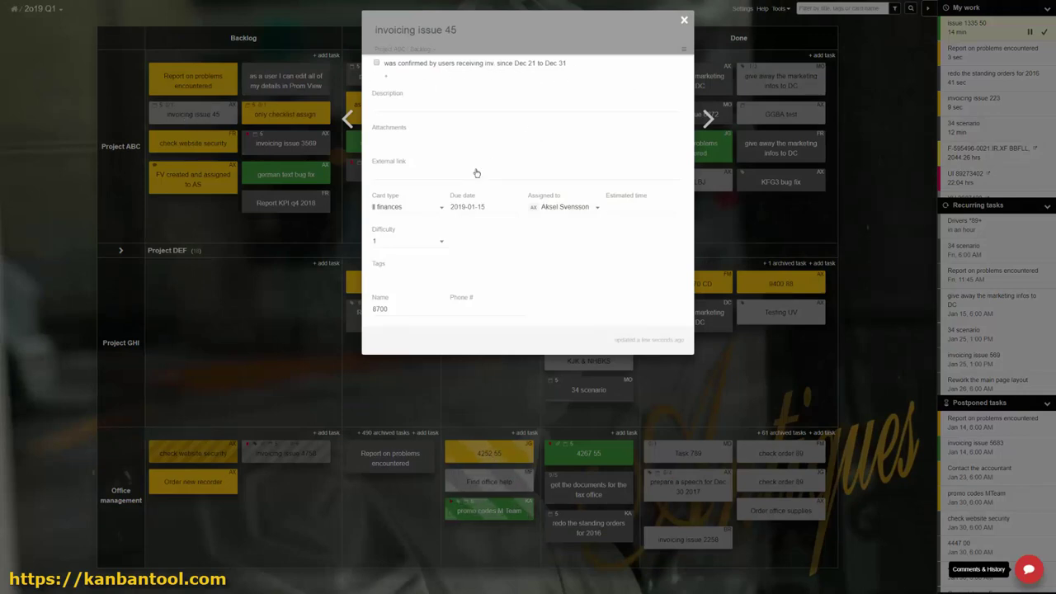
{"action": "left_click", "coordinate": [413, 209]}
{"action": "left_click", "coordinate": [410, 239]}
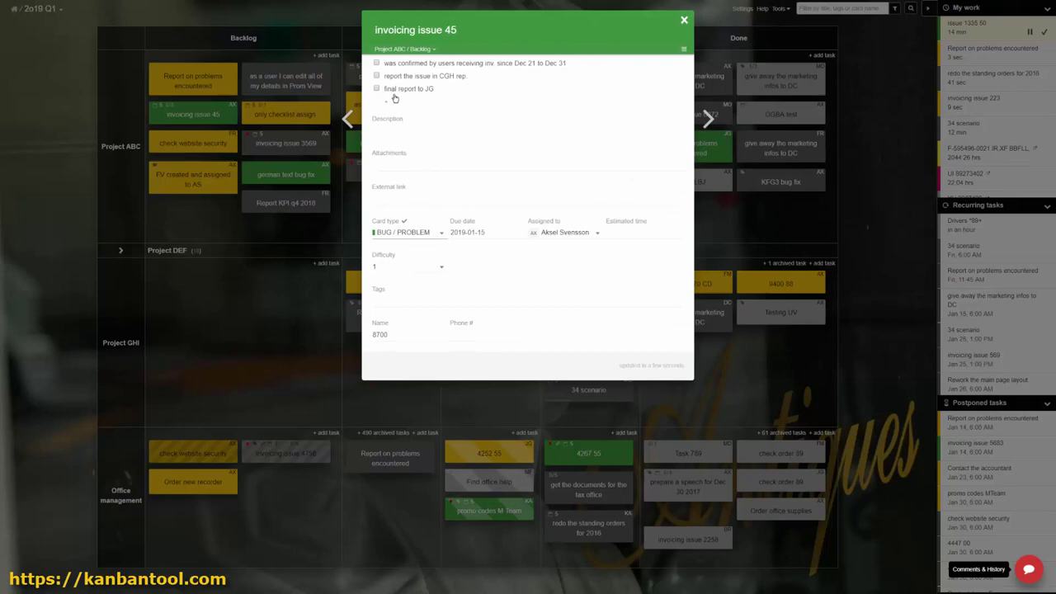
{"action": "key", "text": "Escape"}
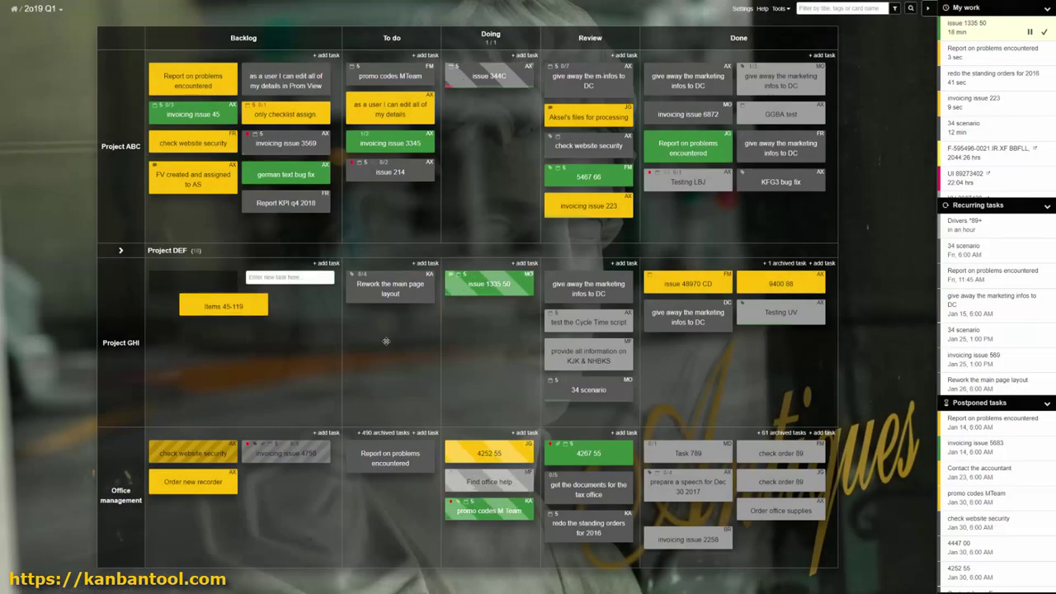
Drag Items 45-119 into To do, advance New KOR website, and view issue 344C's details.
{"action": "left_click_drag", "start_coordinate": [208, 306], "coordinate": [395, 341]}
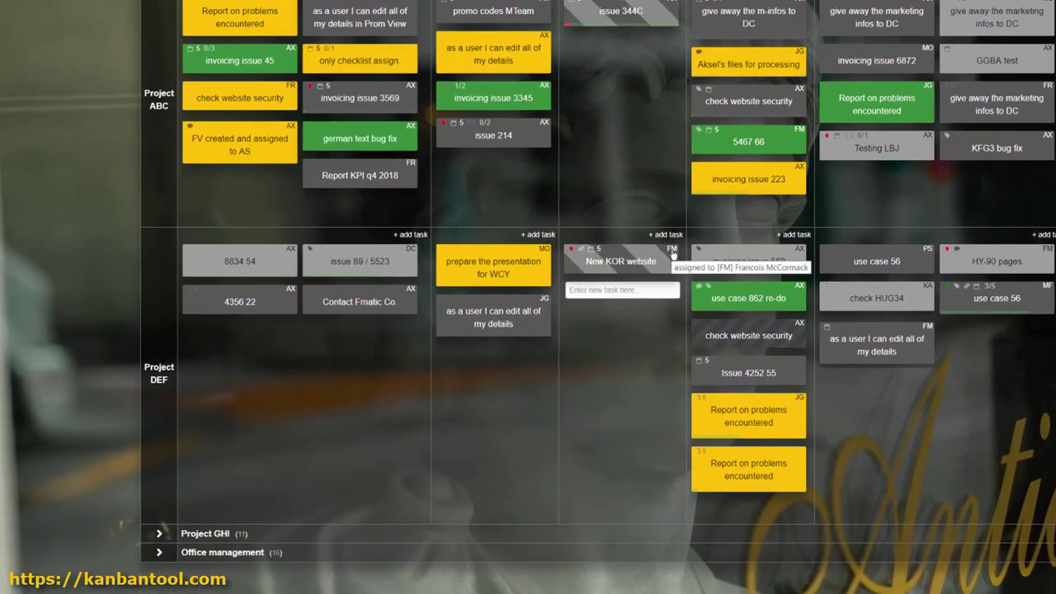
{"action": "right_click", "coordinate": [637, 261]}
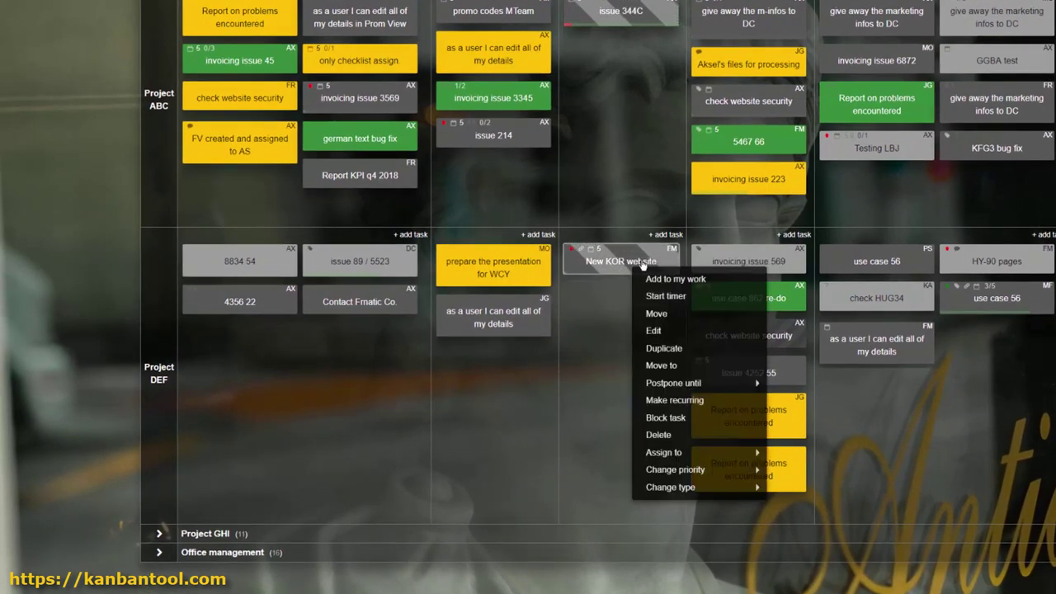
{"action": "left_click", "coordinate": [653, 314]}
{"action": "left_click", "coordinate": [800, 507]}
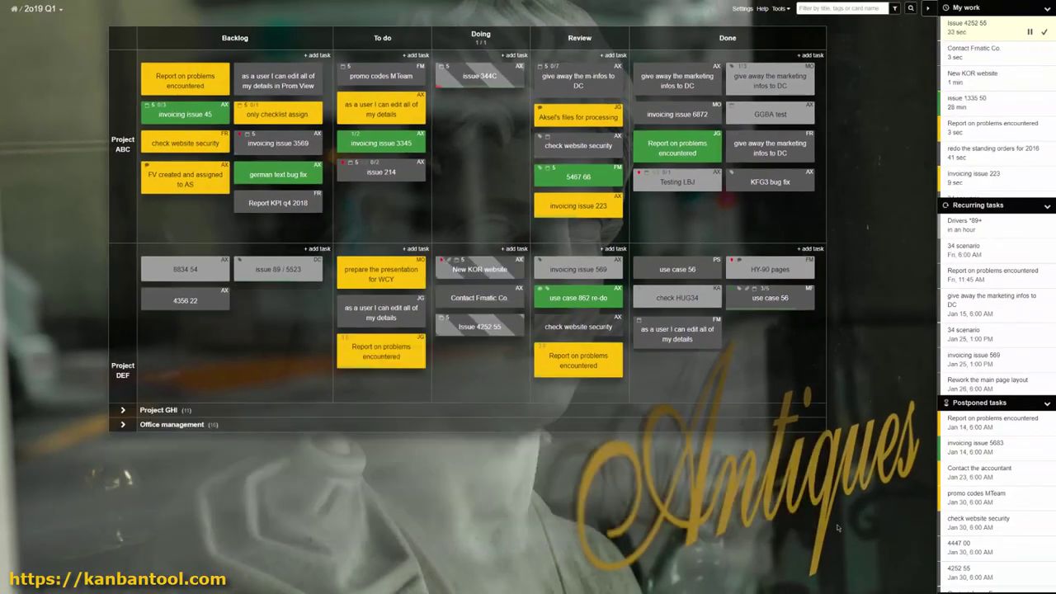
{"action": "left_click", "coordinate": [486, 80]}
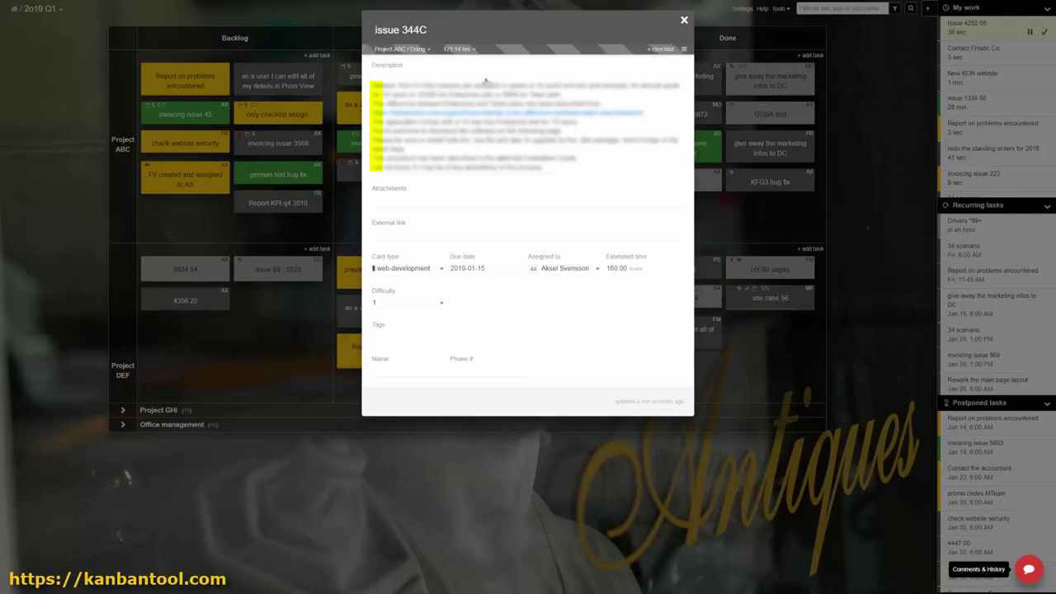
{"action": "key", "text": "Escape"}
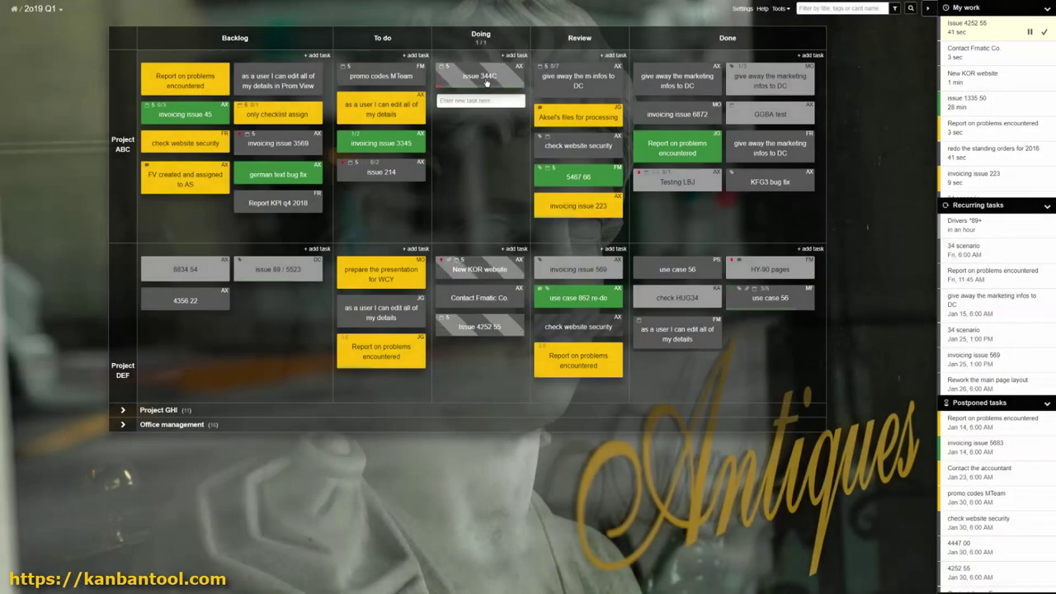
Send issue 344C from Doing to Review, then view and close its details.
{"action": "right_click", "coordinate": [487, 82]}
{"action": "left_click", "coordinate": [505, 113]}
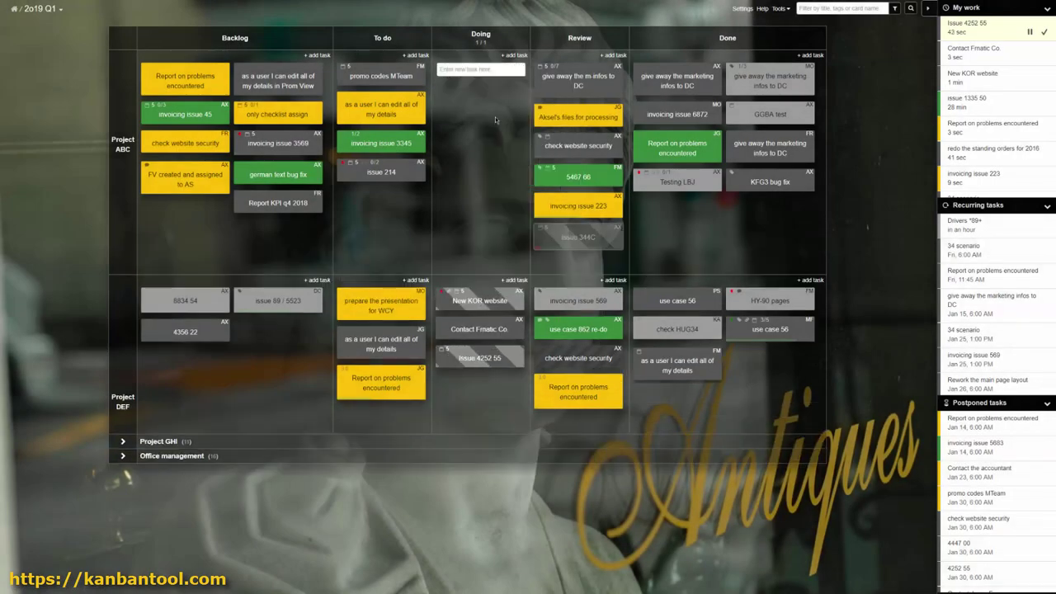
{"action": "left_click", "coordinate": [585, 239]}
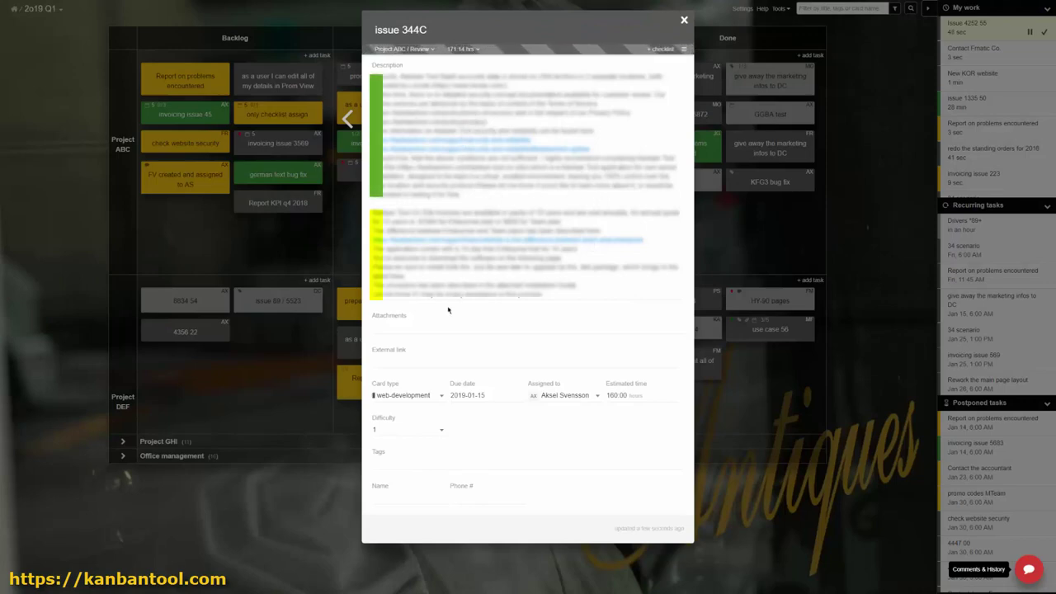
{"action": "key", "text": "Escape"}
Move use case 56 to Review and choose 'issue remains' as its End test result.
{"action": "right_click", "coordinate": [541, 410]}
{"action": "left_click", "coordinate": [625, 438]}
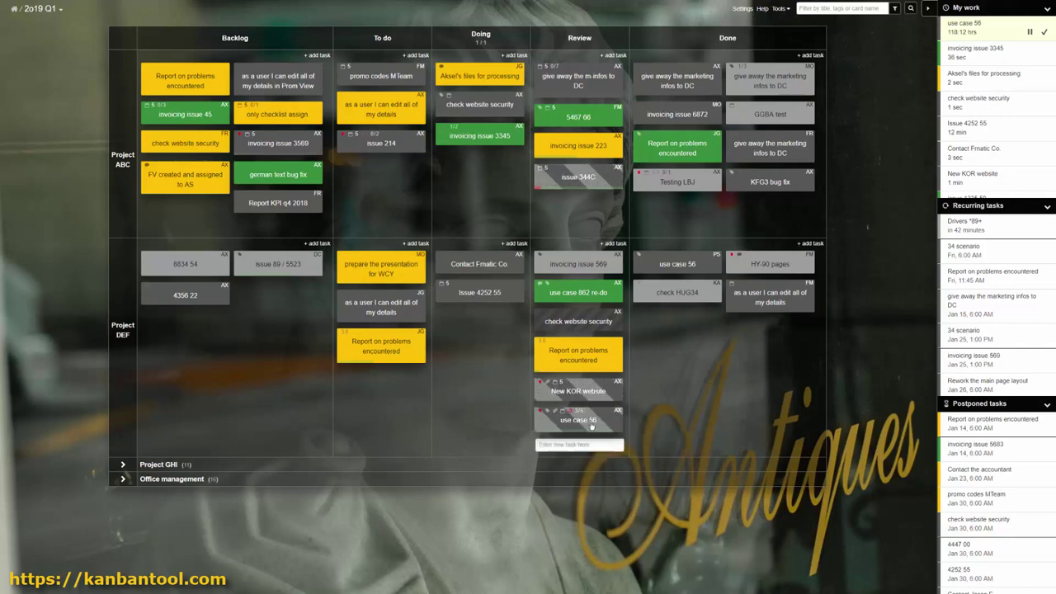
{"action": "left_click", "coordinate": [590, 421]}
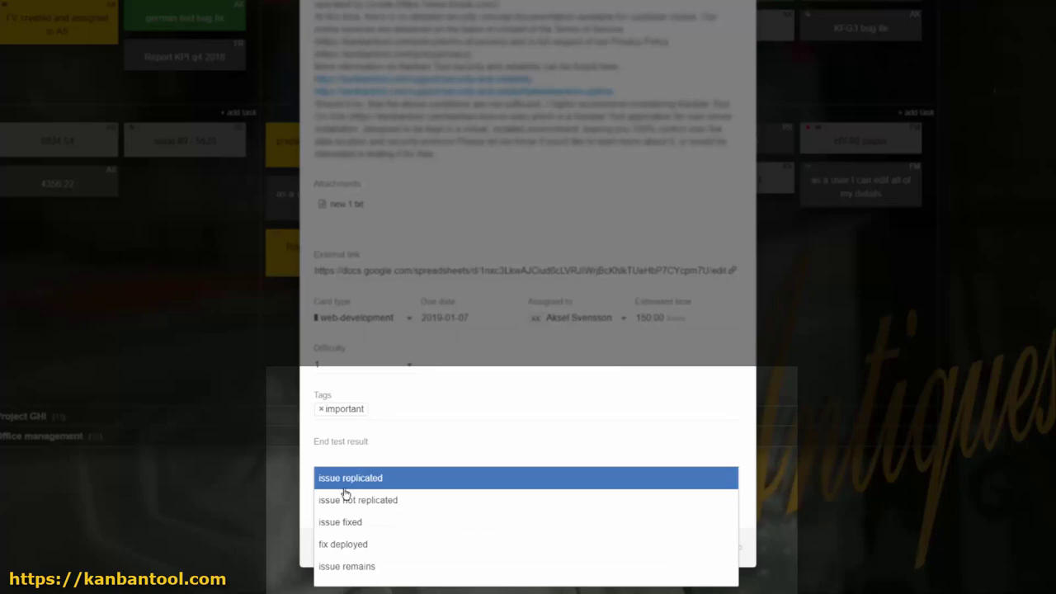
{"action": "left_click", "coordinate": [400, 568]}
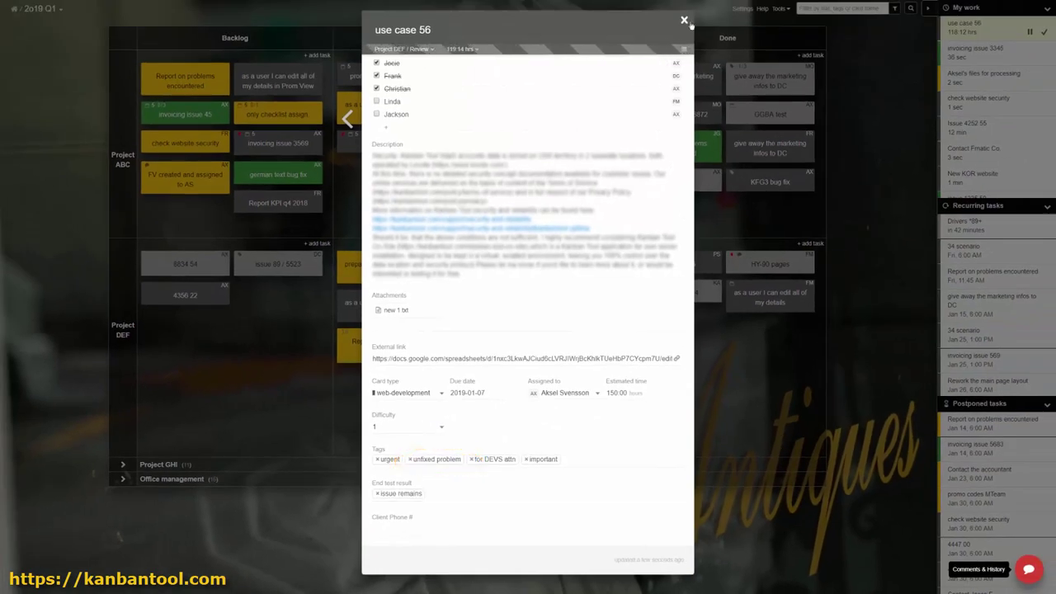
{"action": "left_click", "coordinate": [782, 439]}
{"action": "left_click", "coordinate": [828, 9]}
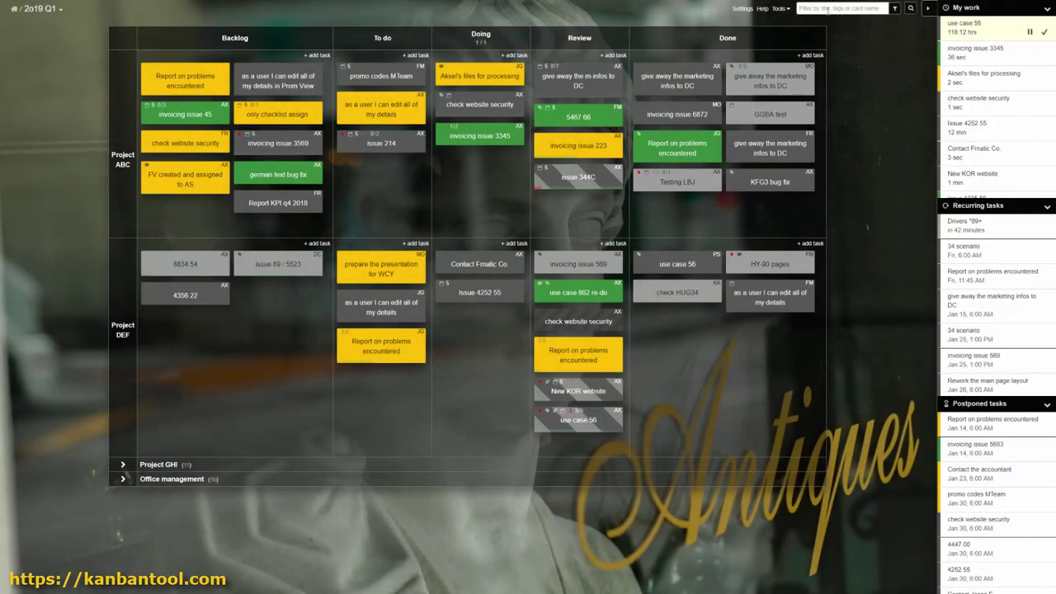
{"action": "type", "text": "unfixed"}
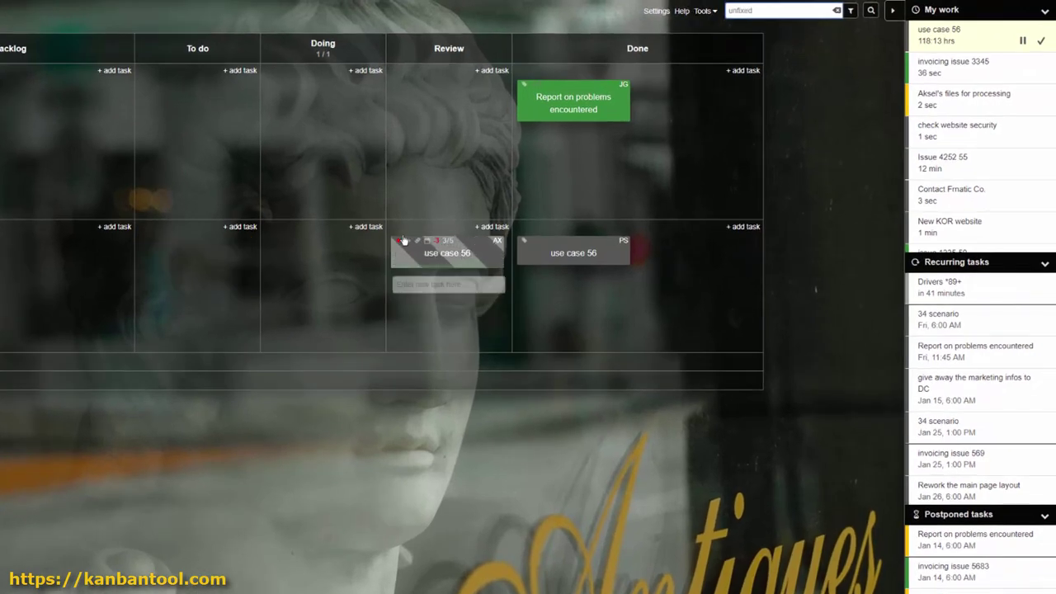
{"action": "mouse_move", "coordinate": [410, 244]}
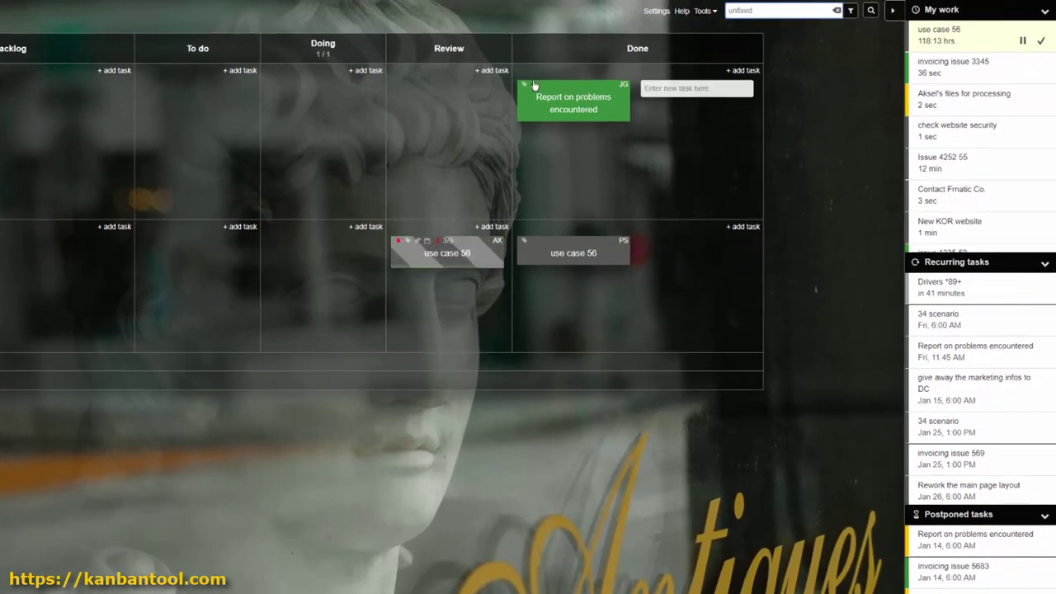
{"action": "mouse_move", "coordinate": [526, 89]}
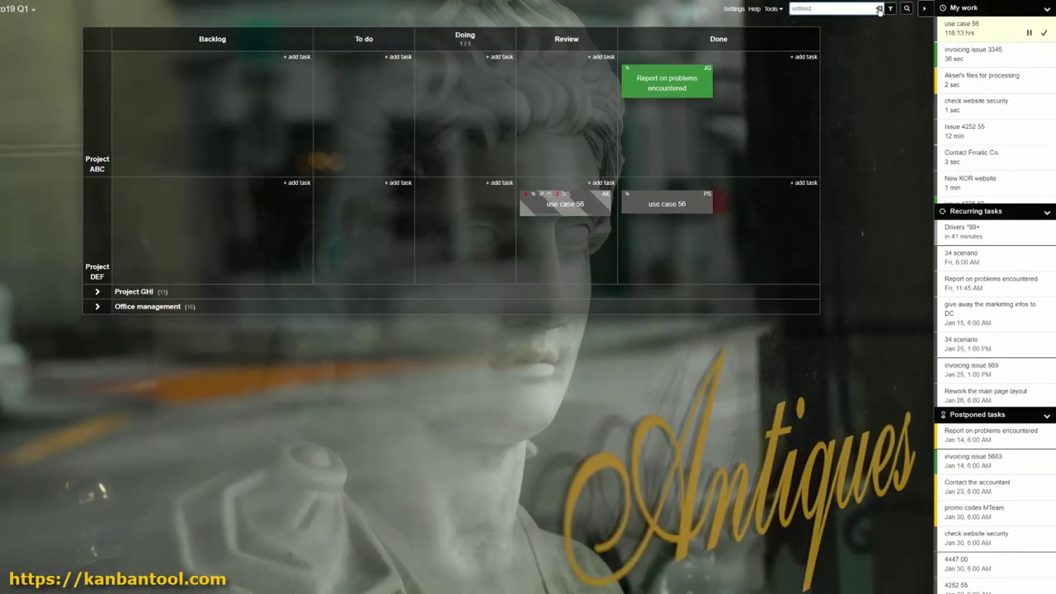
Clear the unfixed tag filter, send use case 56 to Done, and open invoicing issue 45.
{"action": "left_click", "coordinate": [837, 10]}
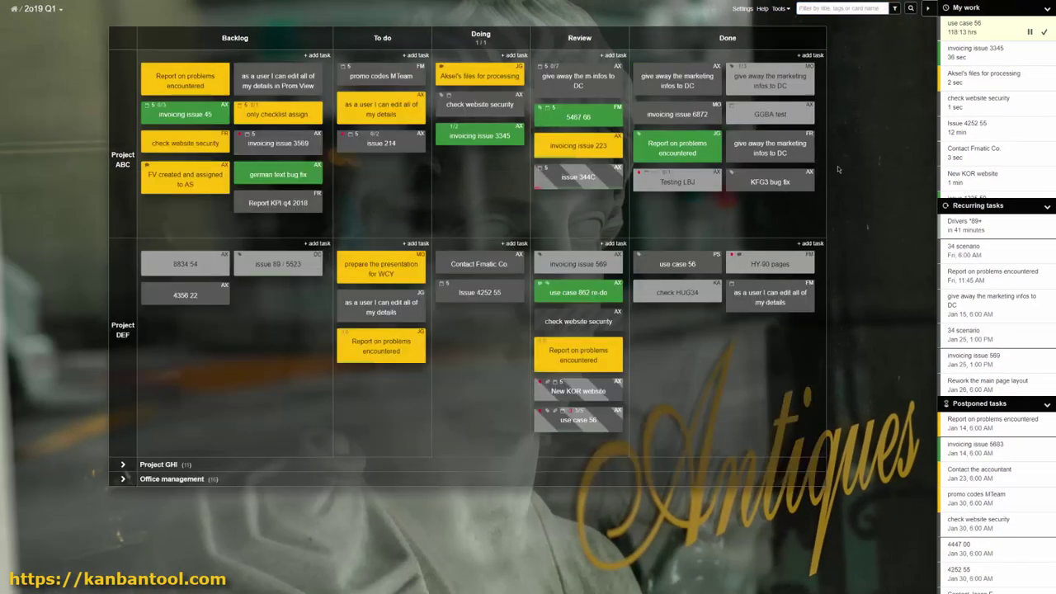
{"action": "right_click", "coordinate": [609, 420]}
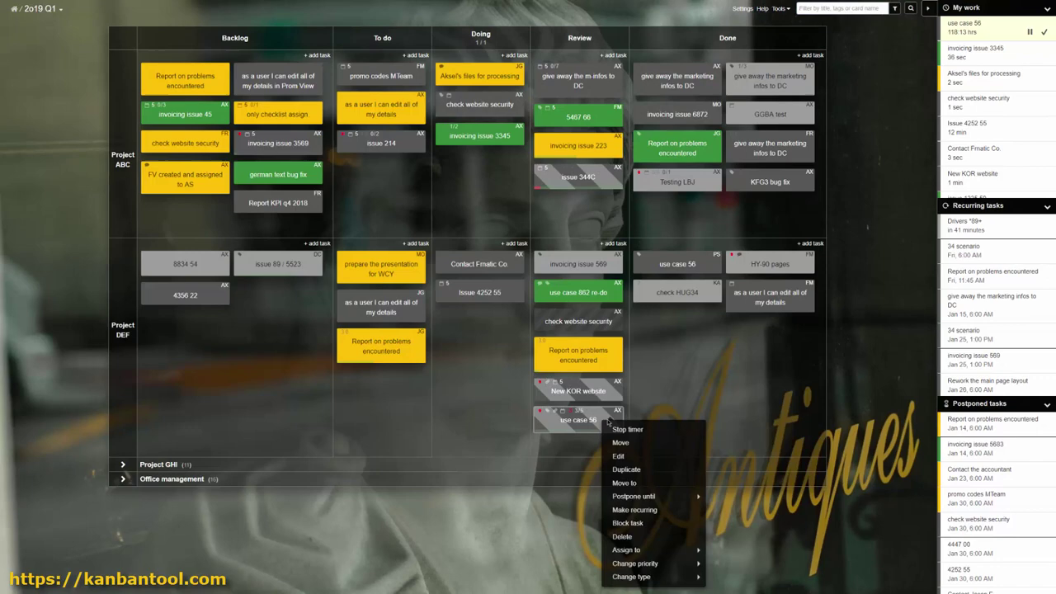
{"action": "left_click", "coordinate": [629, 442]}
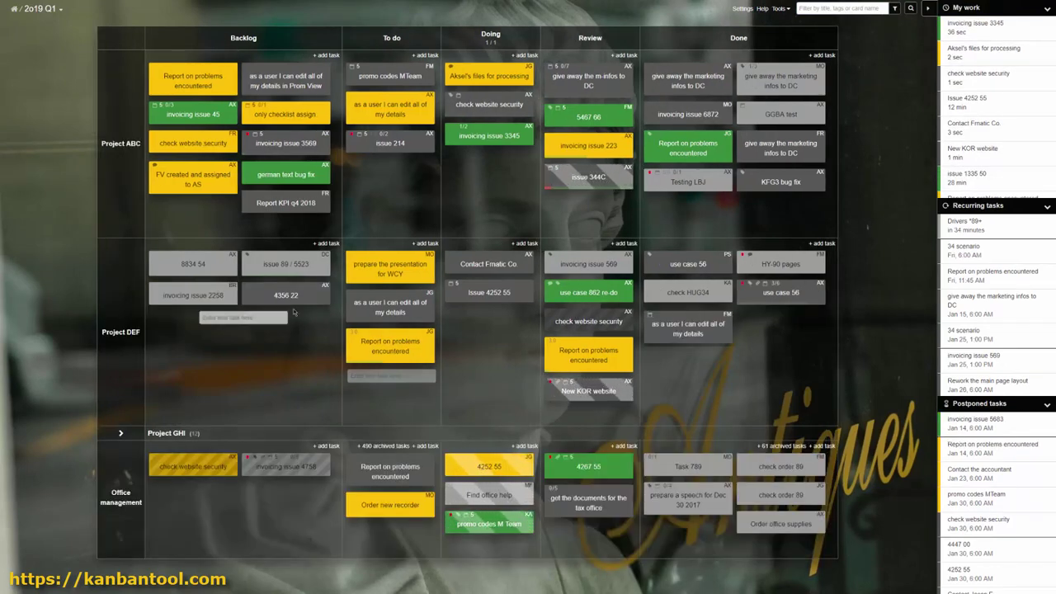
{"action": "left_click", "coordinate": [212, 115]}
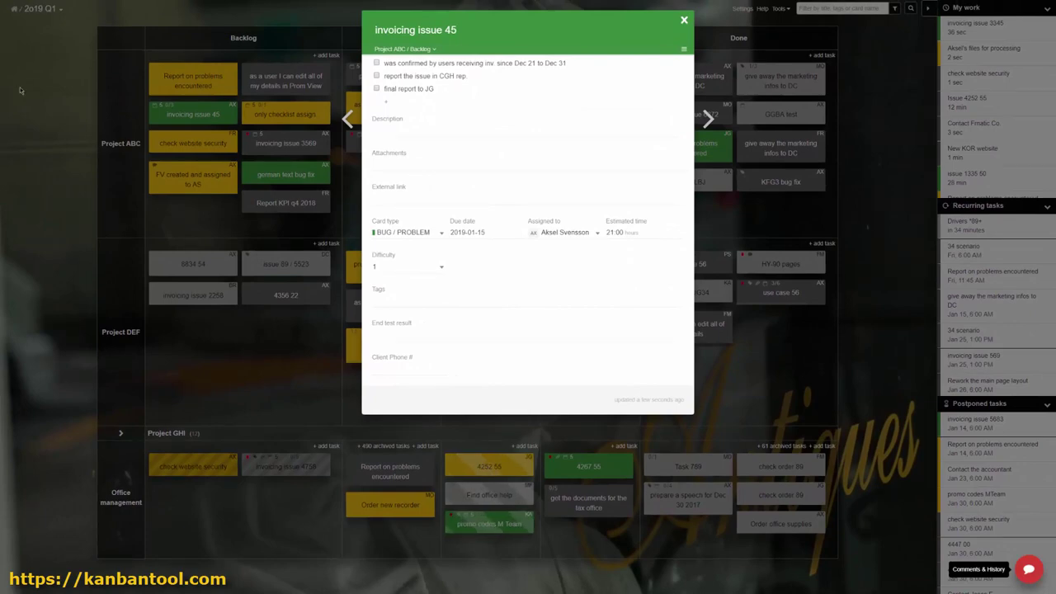
Close invoicing issue 45's card, then block issue 344C with the reason 'info missing'.
{"action": "left_click", "coordinate": [71, 282]}
{"action": "right_click", "coordinate": [410, 180]}
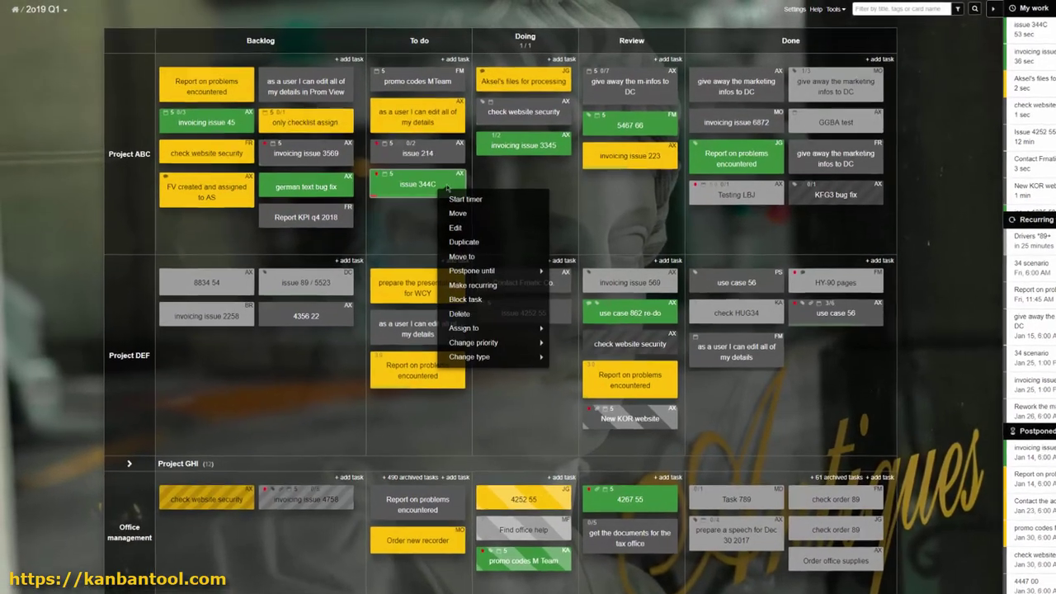
{"action": "left_click", "coordinate": [502, 304]}
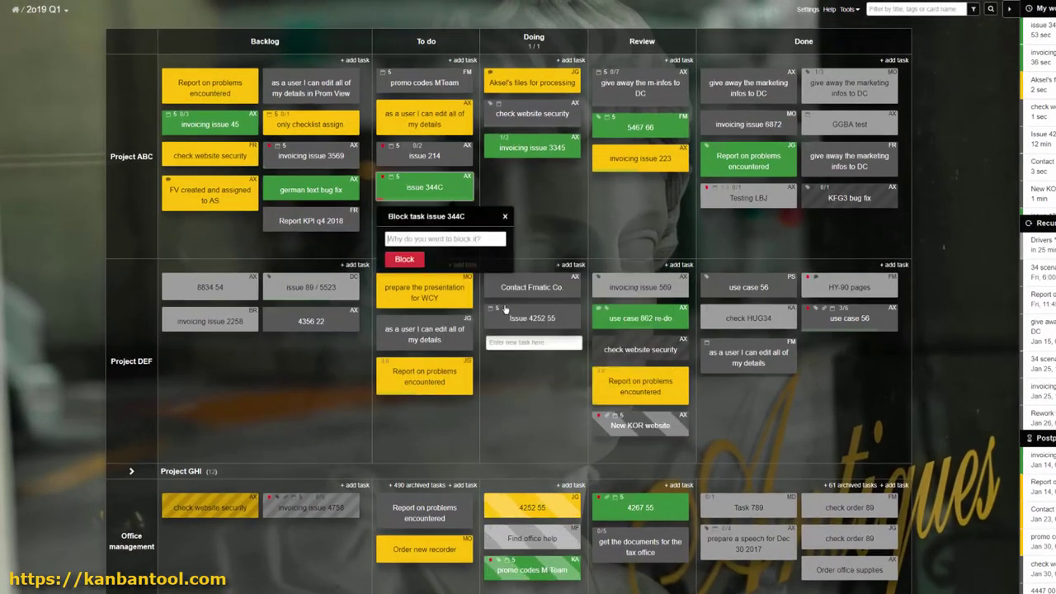
{"action": "type", "text": "info missi"}
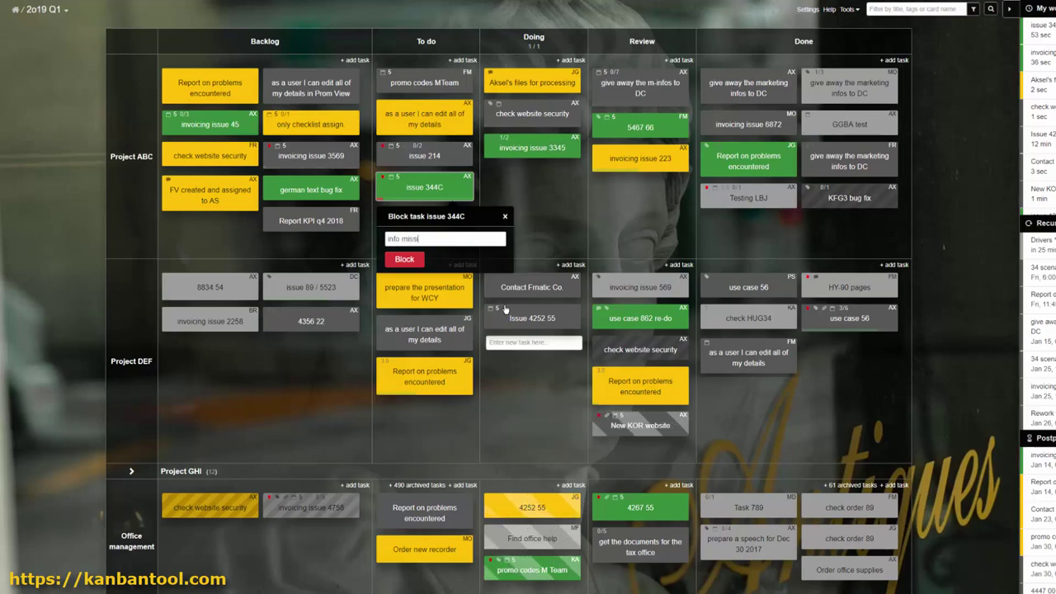
{"action": "type", "text": "ng!"}
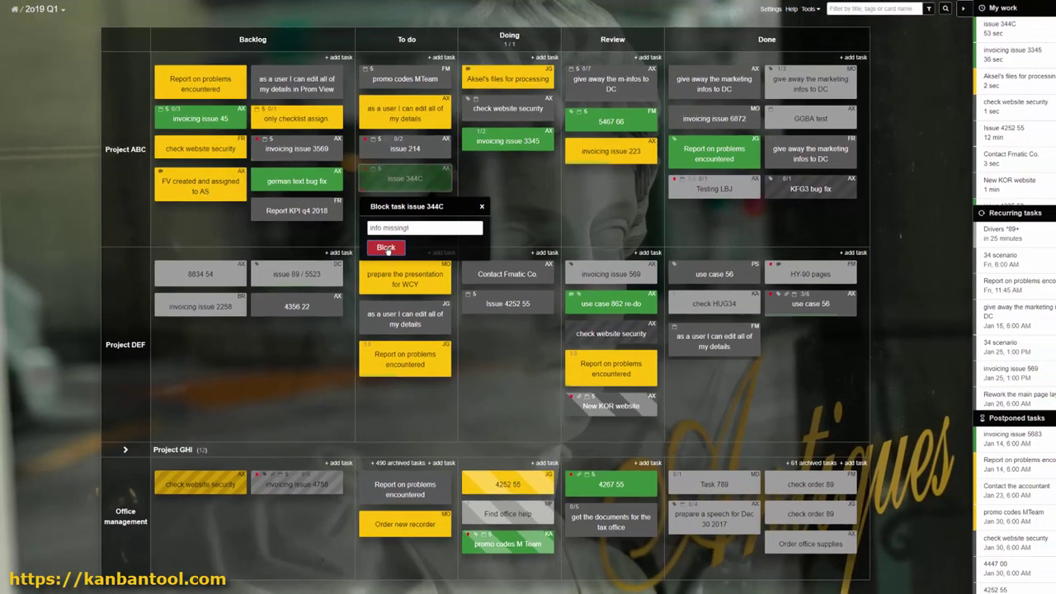
{"action": "left_click", "coordinate": [404, 259]}
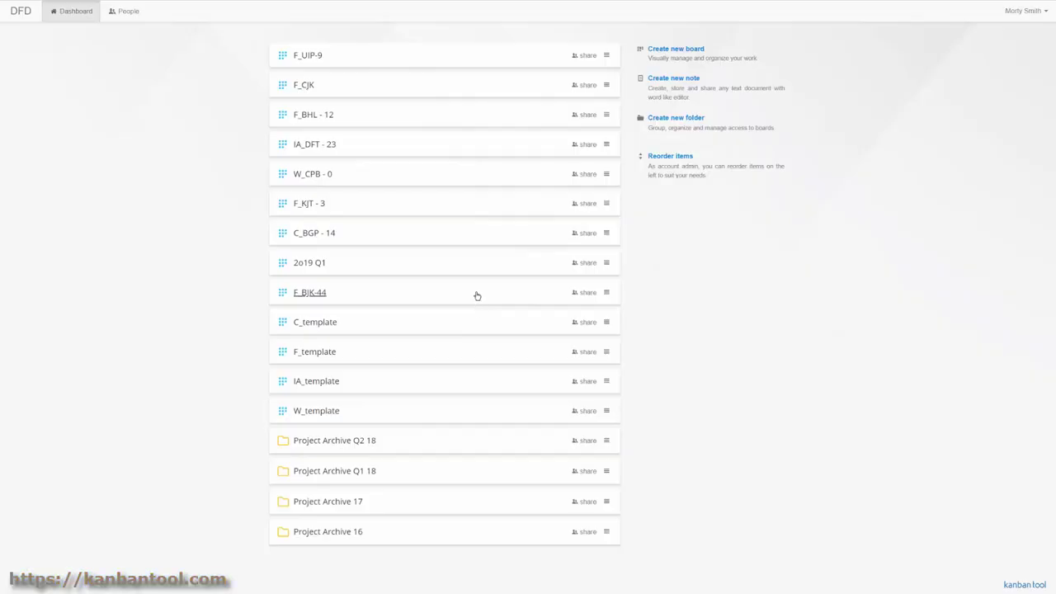
{"action": "left_click", "coordinate": [476, 294]}
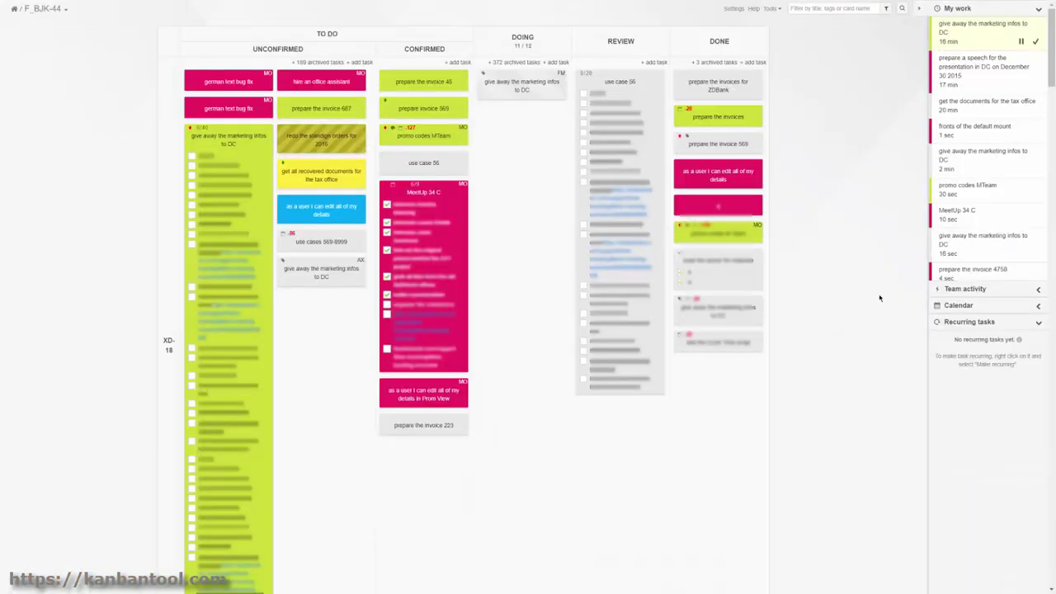
{"action": "scroll", "coordinate": [880, 298], "scroll_direction": "down", "scroll_amount": 3}
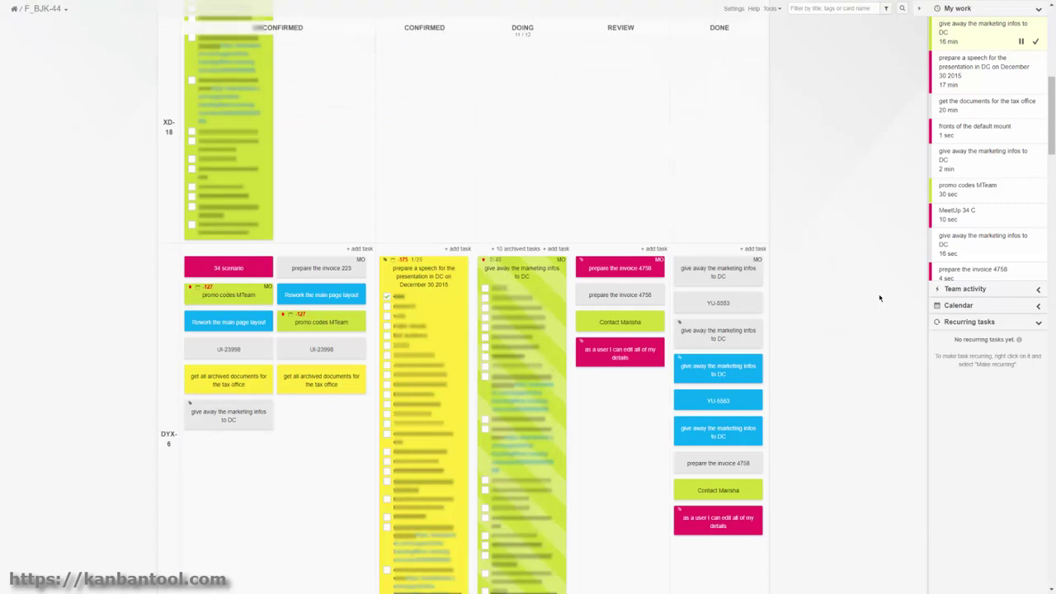
{"action": "scroll", "coordinate": [879, 298], "scroll_direction": "down", "scroll_amount": 3}
{"action": "scroll", "coordinate": [880, 298], "scroll_direction": "down", "scroll_amount": 6}
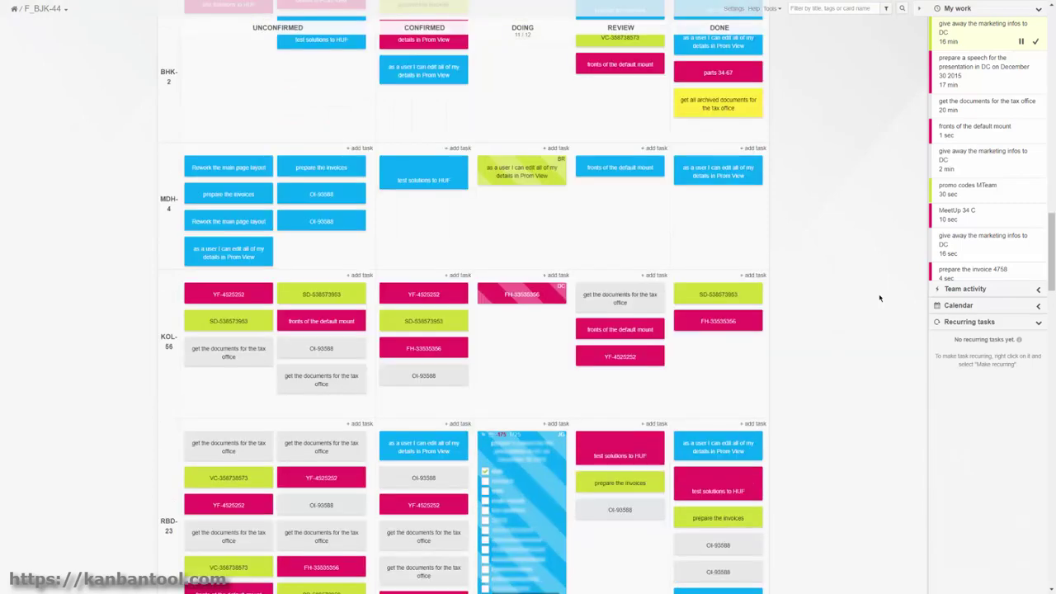
{"action": "scroll", "coordinate": [880, 298], "scroll_direction": "down", "scroll_amount": 6}
{"action": "scroll", "coordinate": [880, 298], "scroll_direction": "down", "scroll_amount": 5}
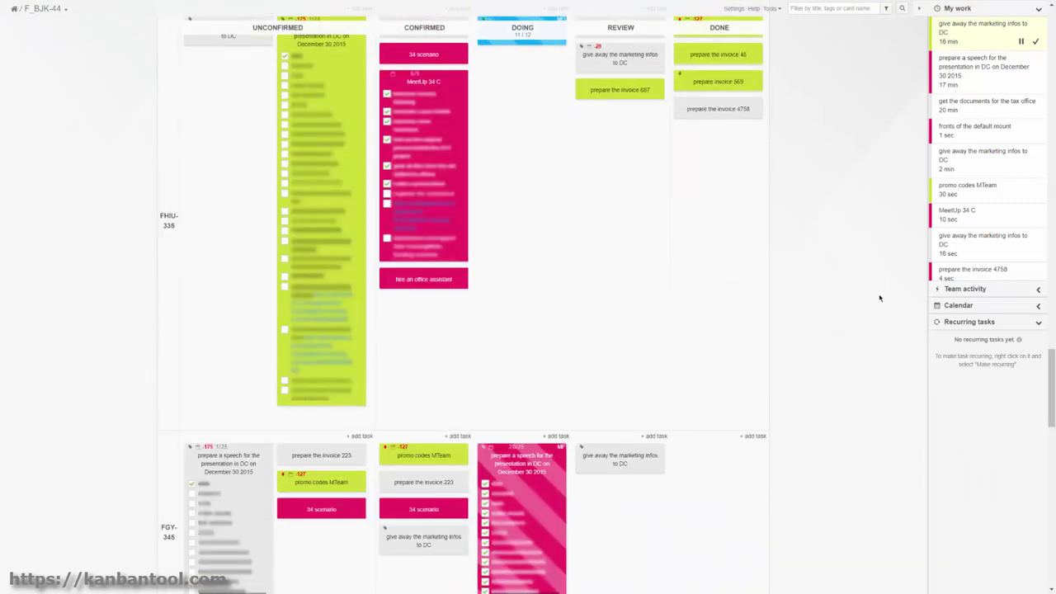
{"action": "scroll", "coordinate": [879, 298], "scroll_direction": "down", "scroll_amount": 10}
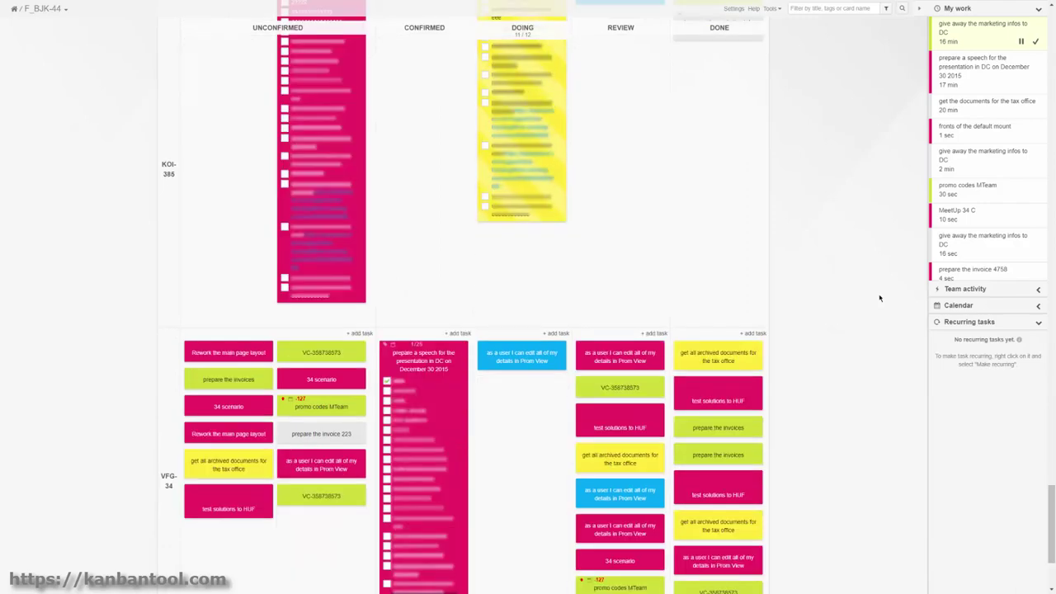
{"action": "scroll", "coordinate": [880, 298], "scroll_direction": "down", "scroll_amount": 2}
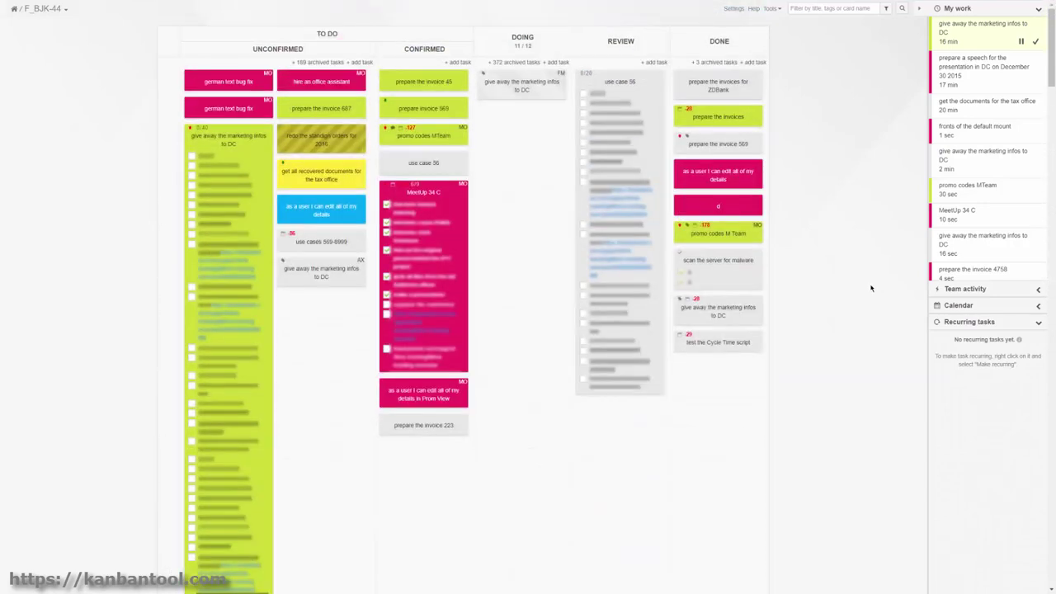
{"action": "left_click", "coordinate": [936, 321]}
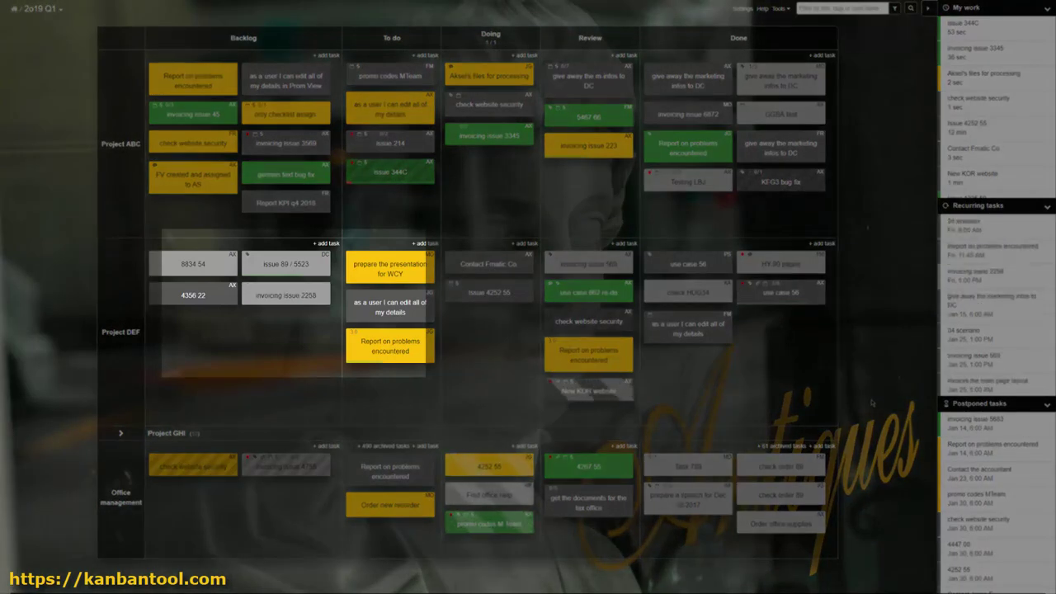
Start a new task entry in Project DEF's Backlog.
{"action": "double_click", "coordinate": [243, 317]}
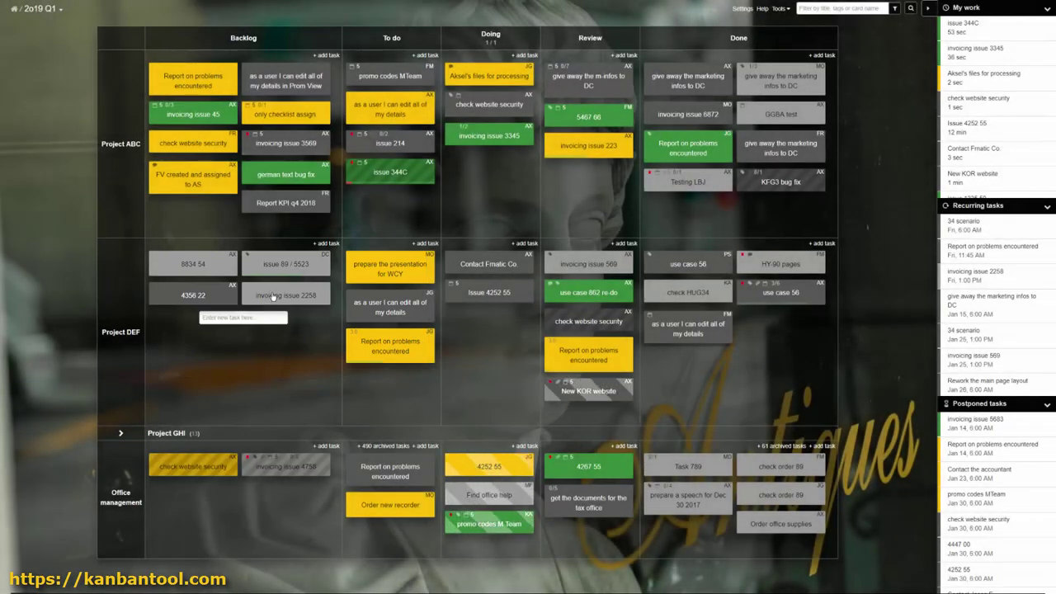